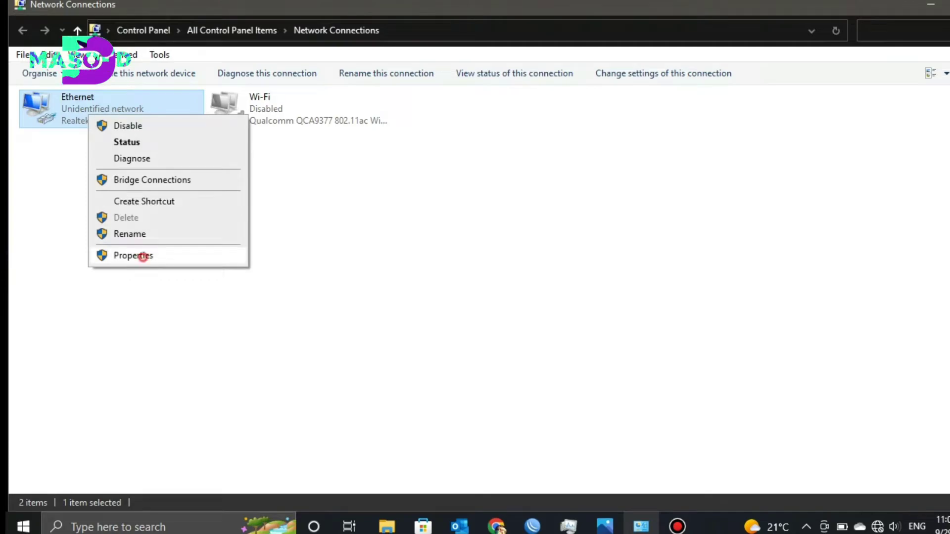
Verify the Ethernet adapter's static IPv4 address 192.168.1.123 with mask 255.255.255.0.
click(141, 228)
double_click(141, 228)
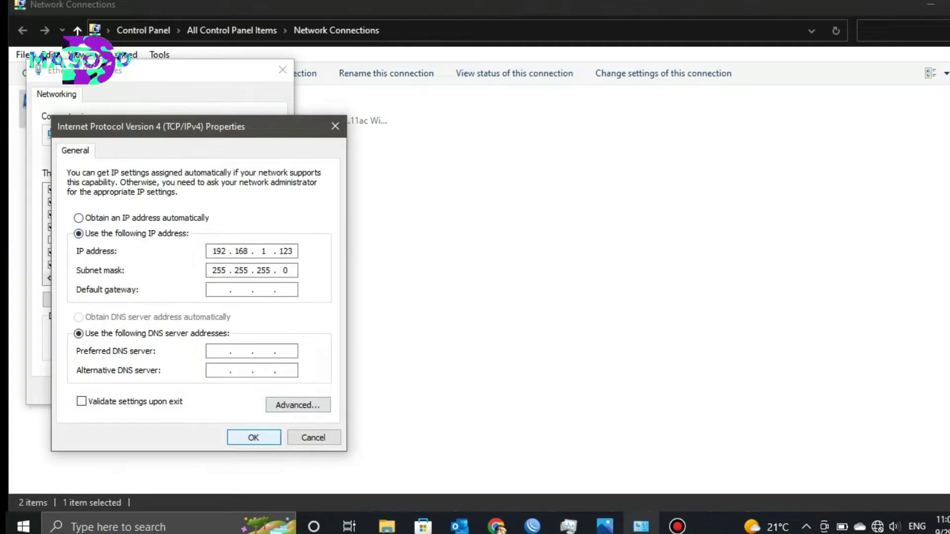
click(253, 438)
click(198, 390)
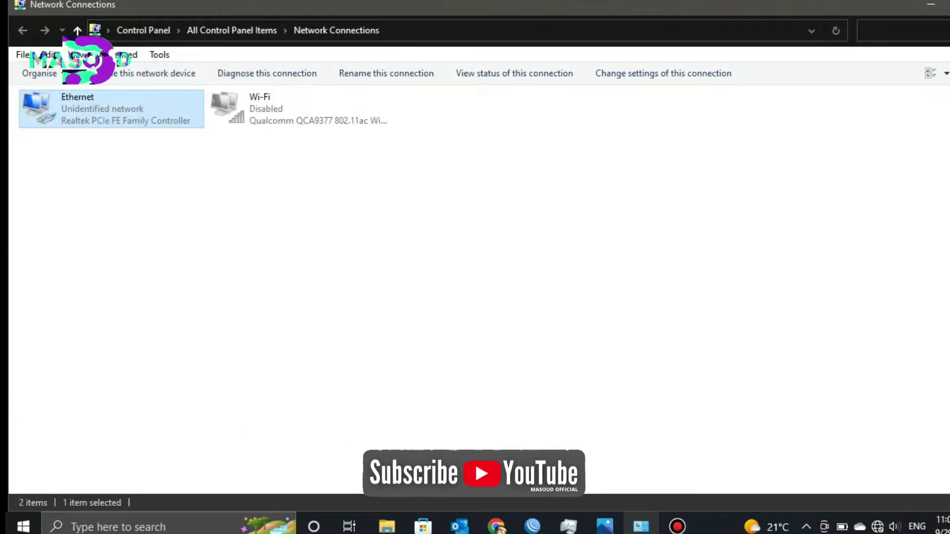
key(super+r)
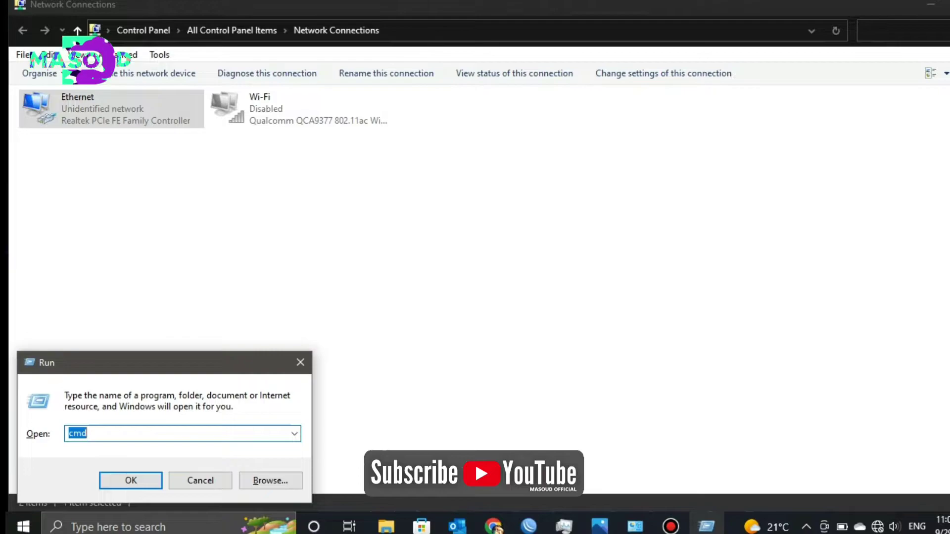
Start a continuous ping to 192.168.1.20 (ping 192.168.1.20 -t) in Command Prompt.
key(Return)
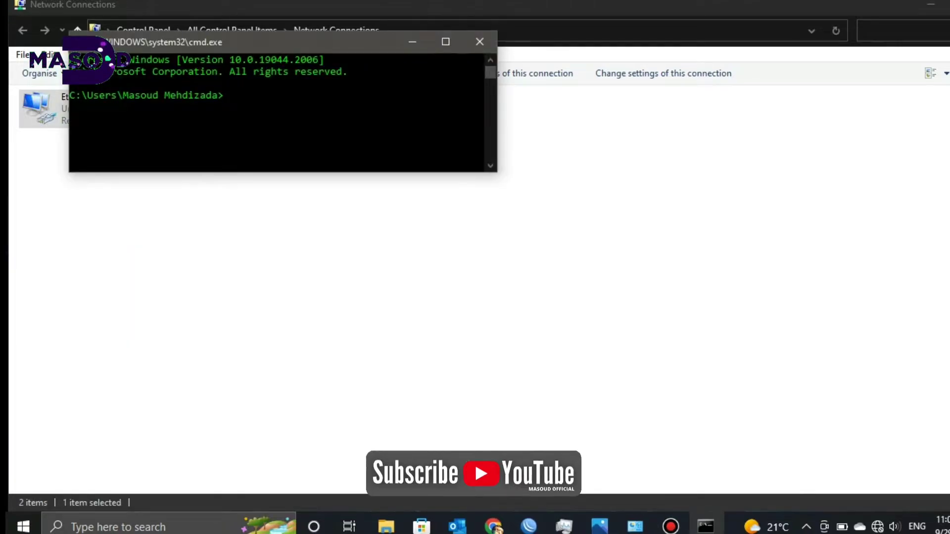
text(ping 1)
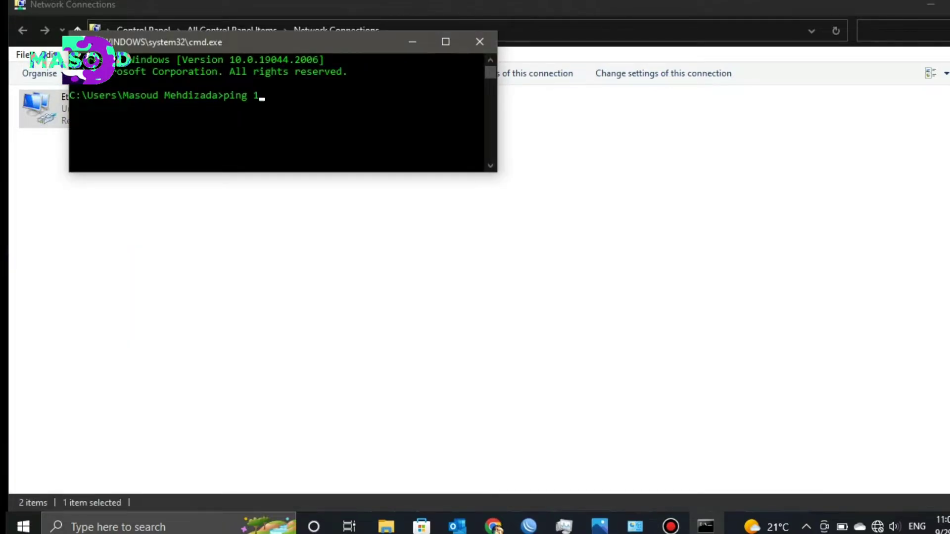
text(92.168.)
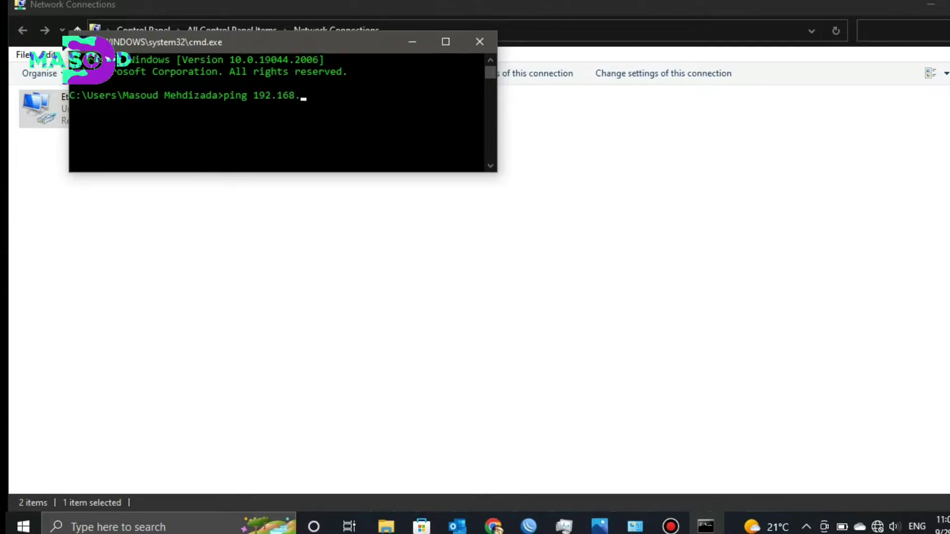
text(1.)
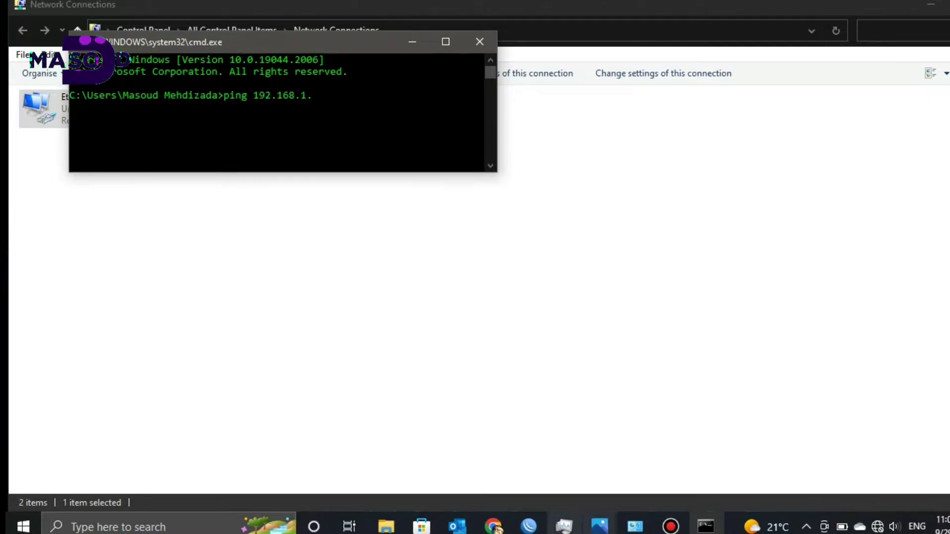
mouse_move(599, 526)
click(678, 435)
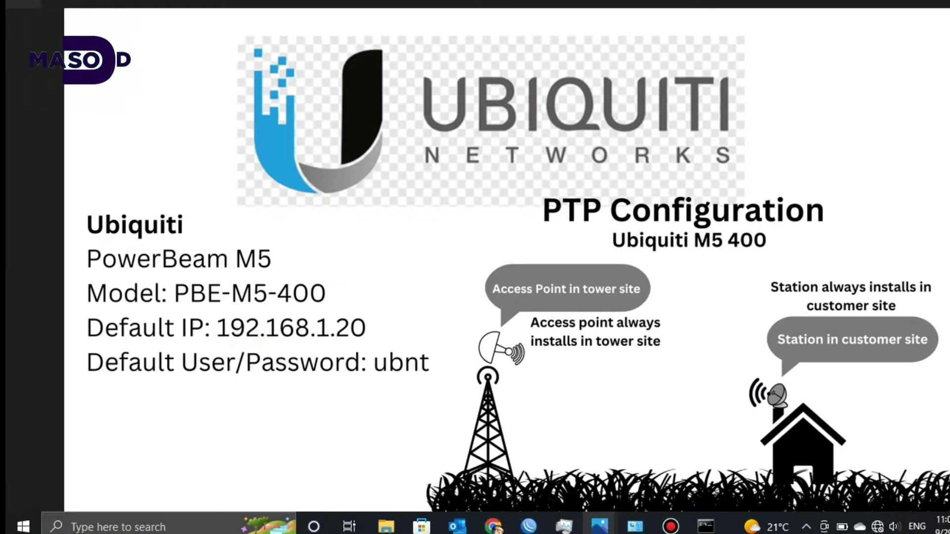
click(284, 333)
click(324, 336)
click(349, 340)
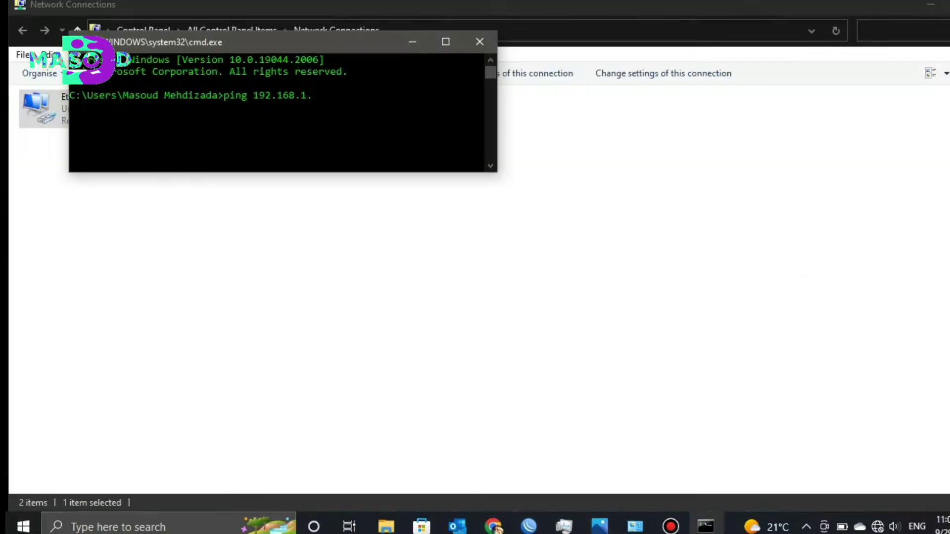
text(20)
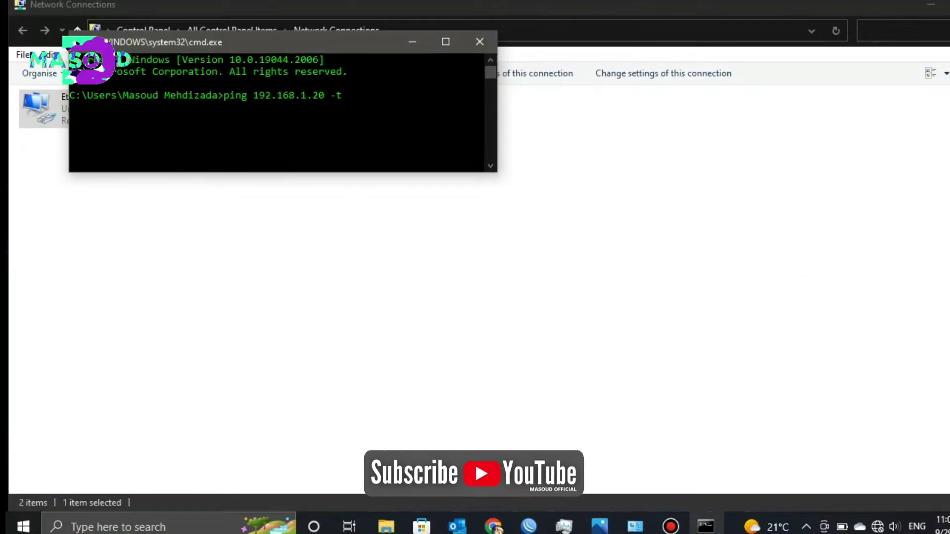
text( -t)
key(Return)
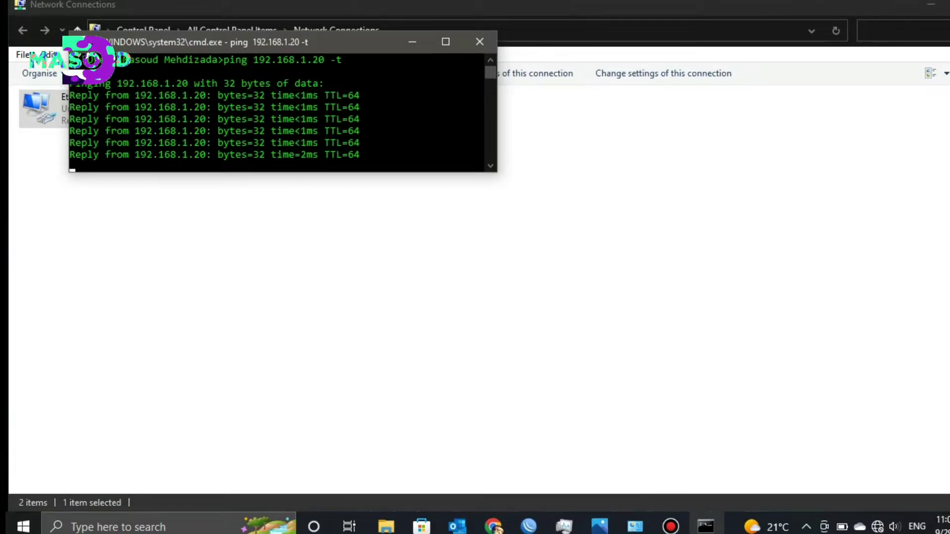
Mark the last ping reply line and minimise the Command Prompt window.
click(307, 121)
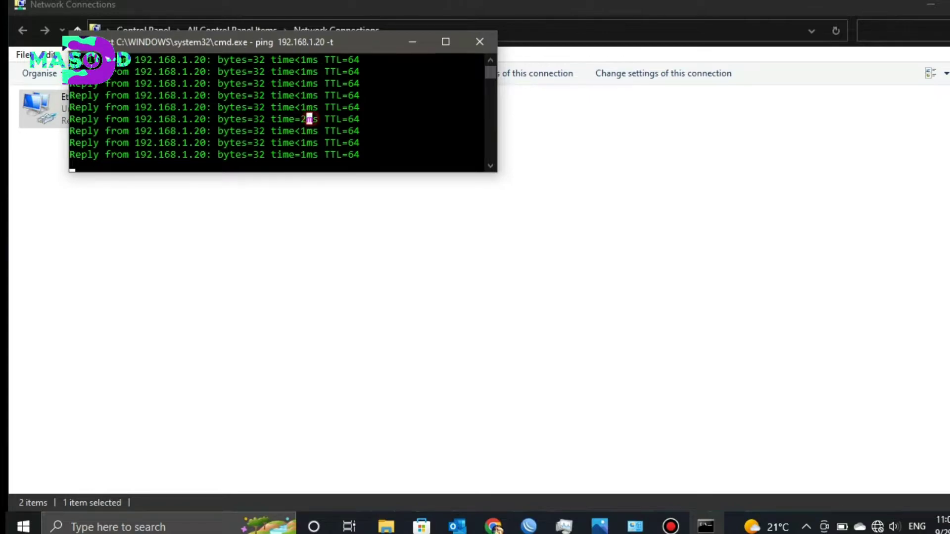
drag(379, 154, 75, 155)
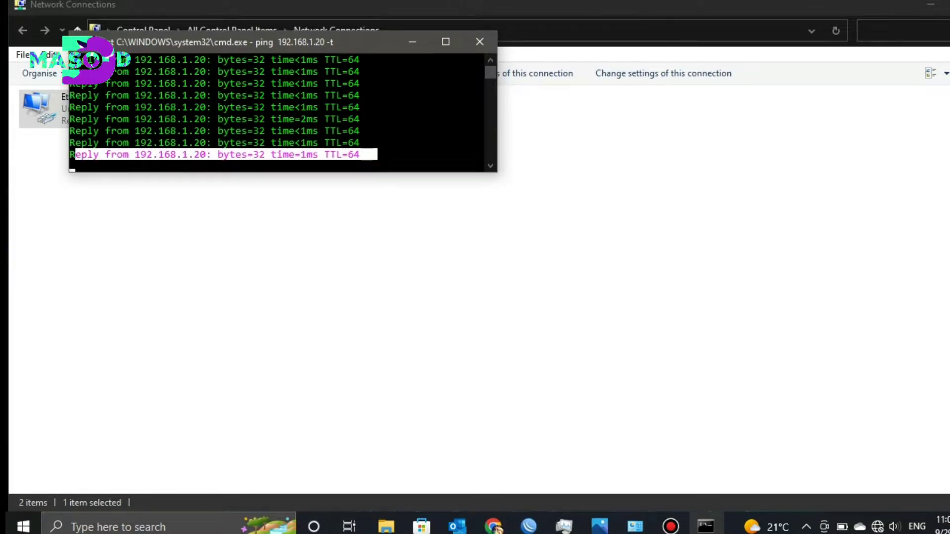
click(412, 42)
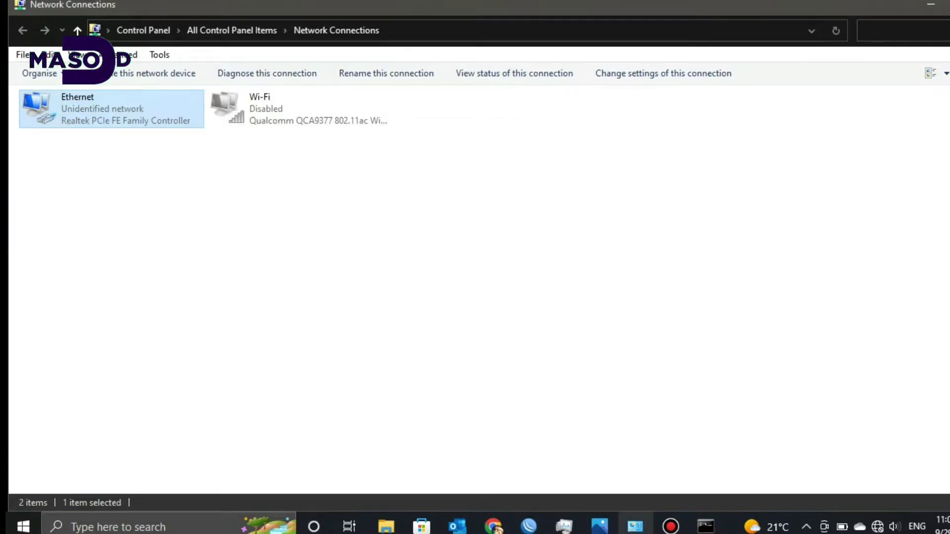
Load 192.168.1.20 in Chrome and continue past the certificate warning.
click(493, 527)
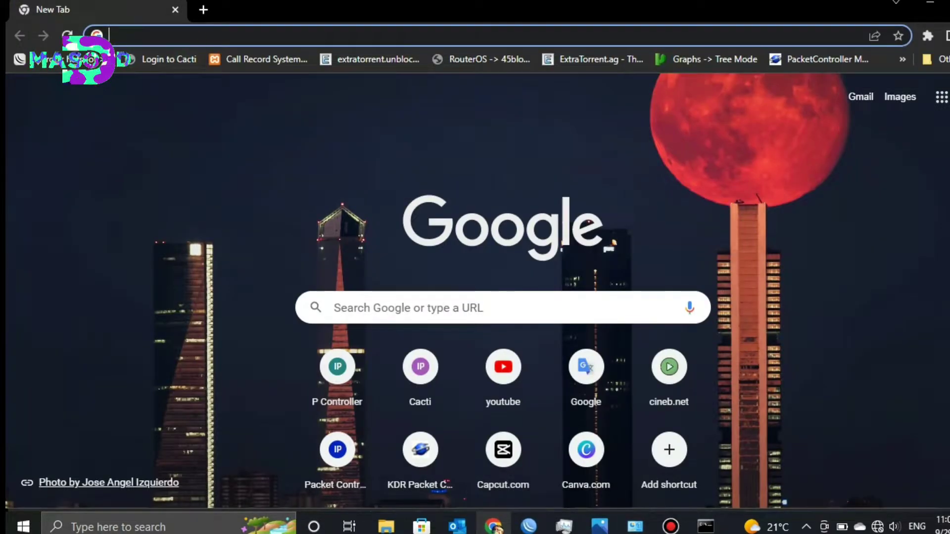
key(ctrl+l)
text(192)
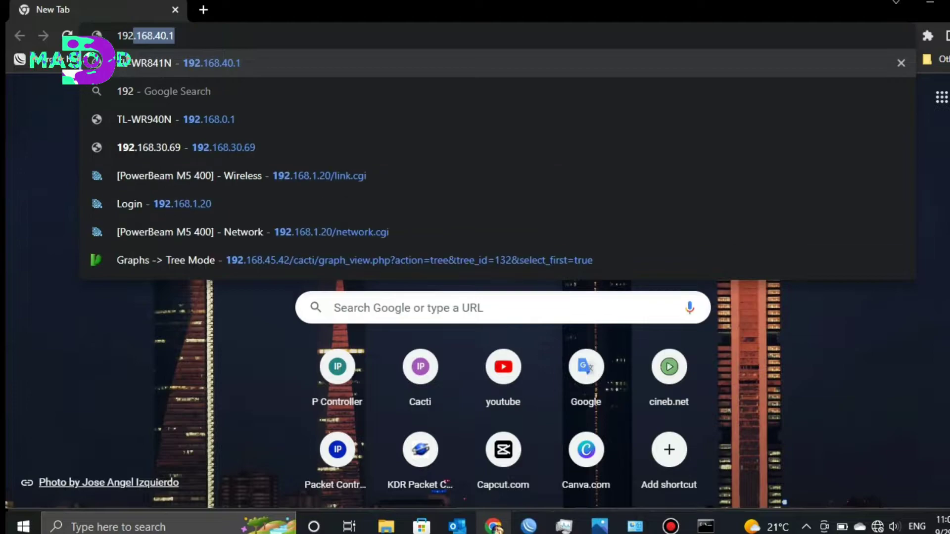
text(.168.1)
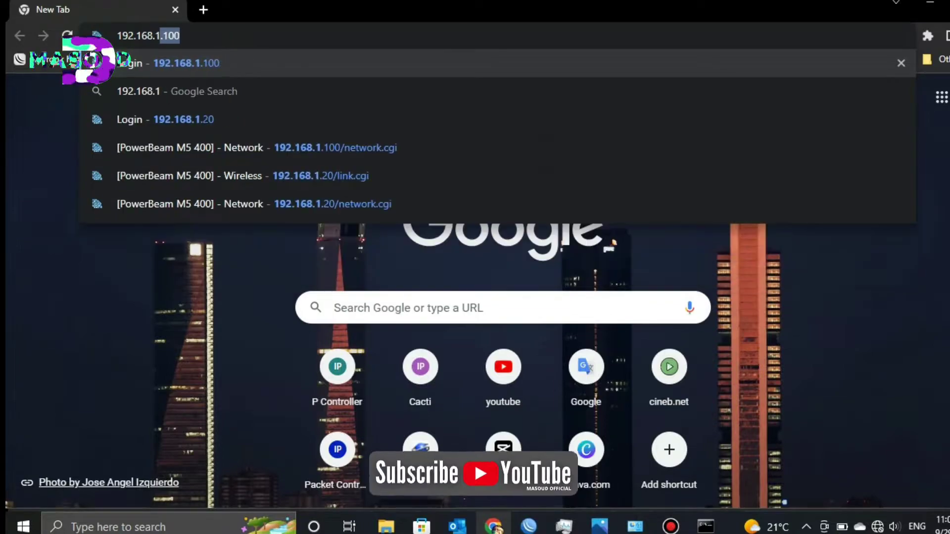
text(.20)
key(Return)
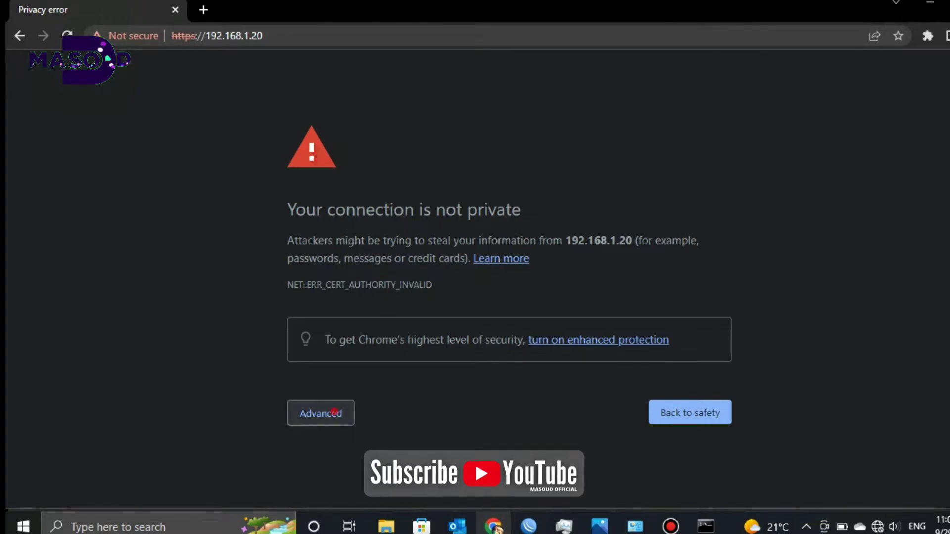
click(320, 413)
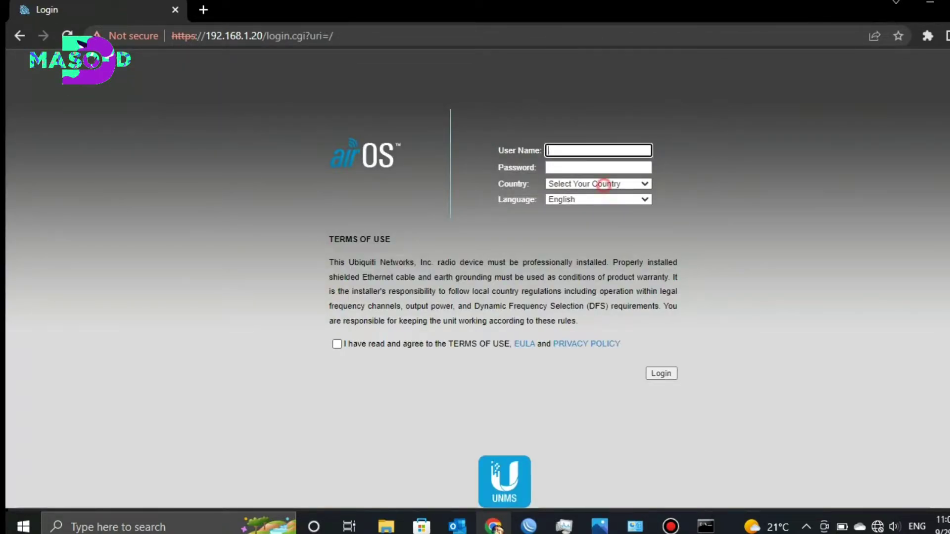
Set the Country to United States.
click(601, 183)
key(u)
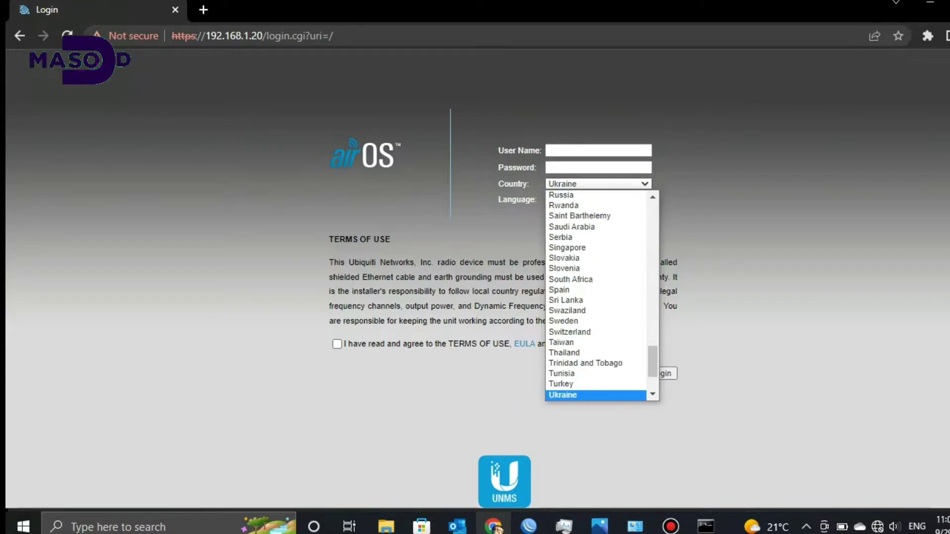
key(Down)
key(Down)
key(Down)
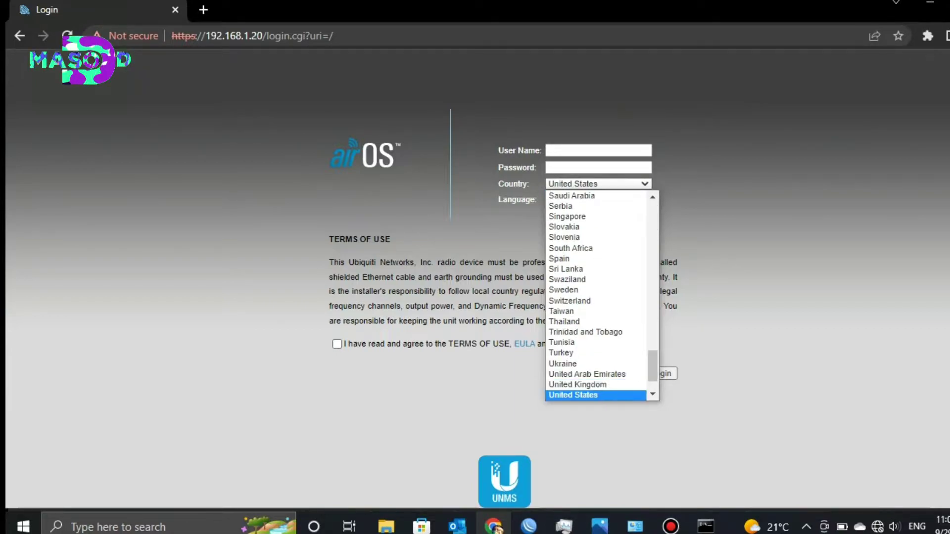
key(Return)
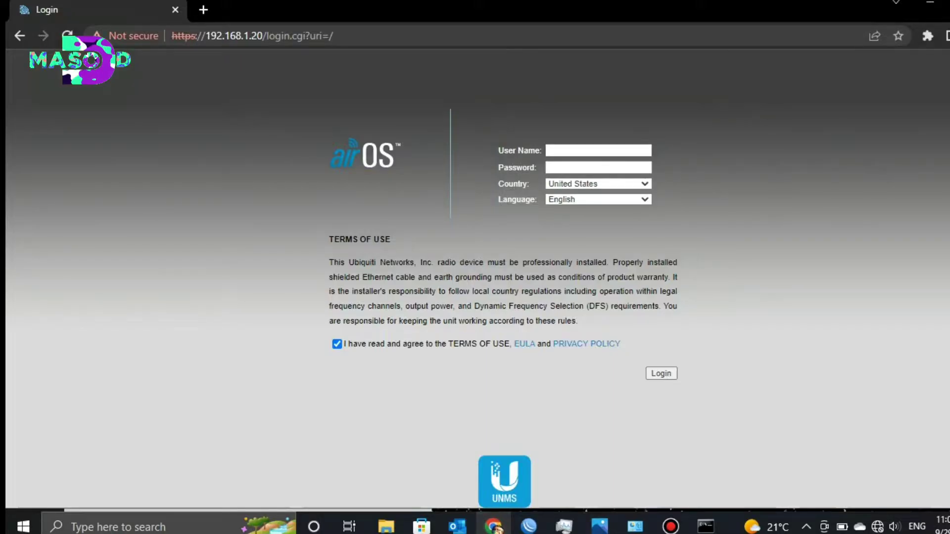
Log in with the default username and password.
click(555, 150)
click(555, 150)
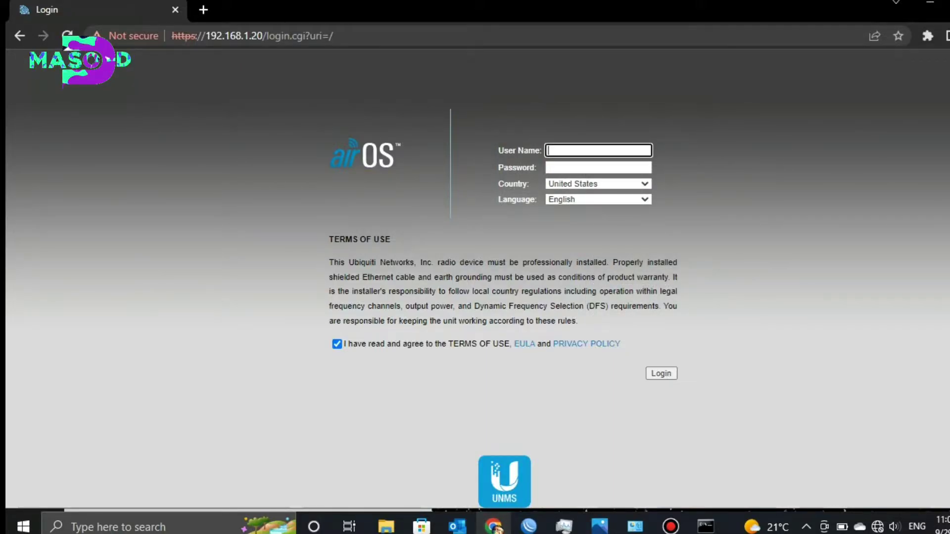
text(ub)
key(BackSpace)
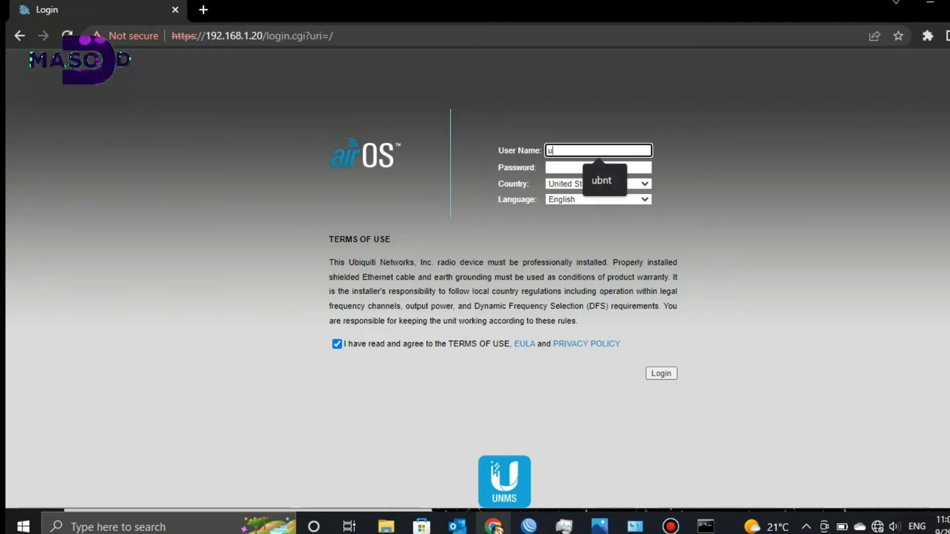
key(Down)
key(Return)
key(Tab)
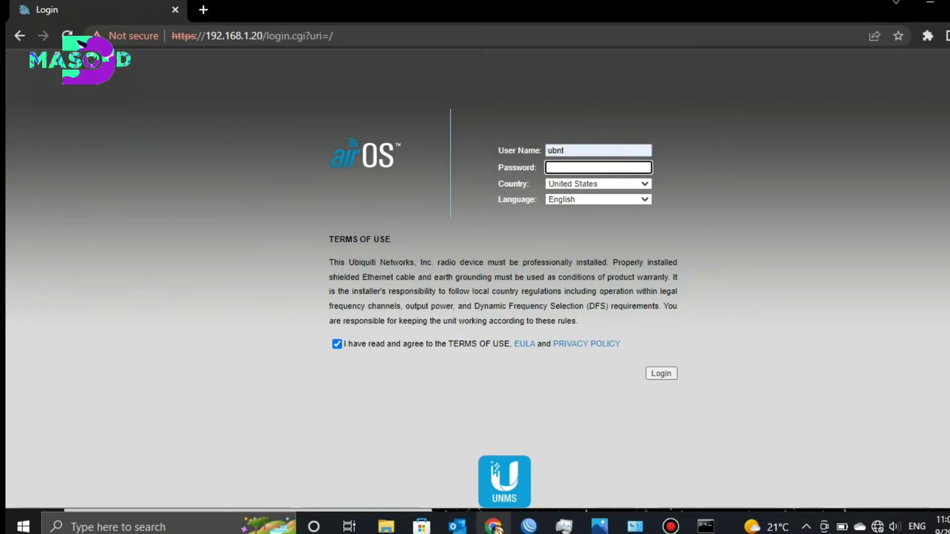
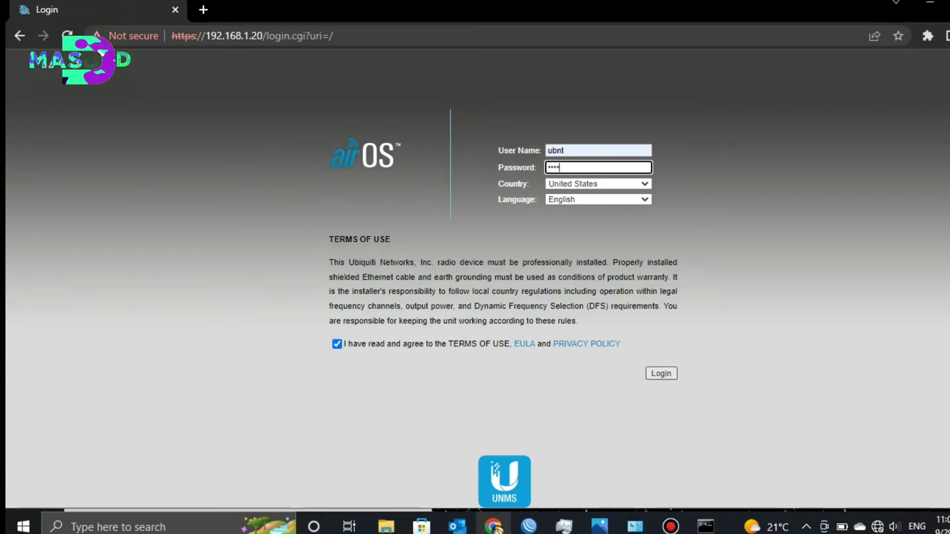
key(Return)
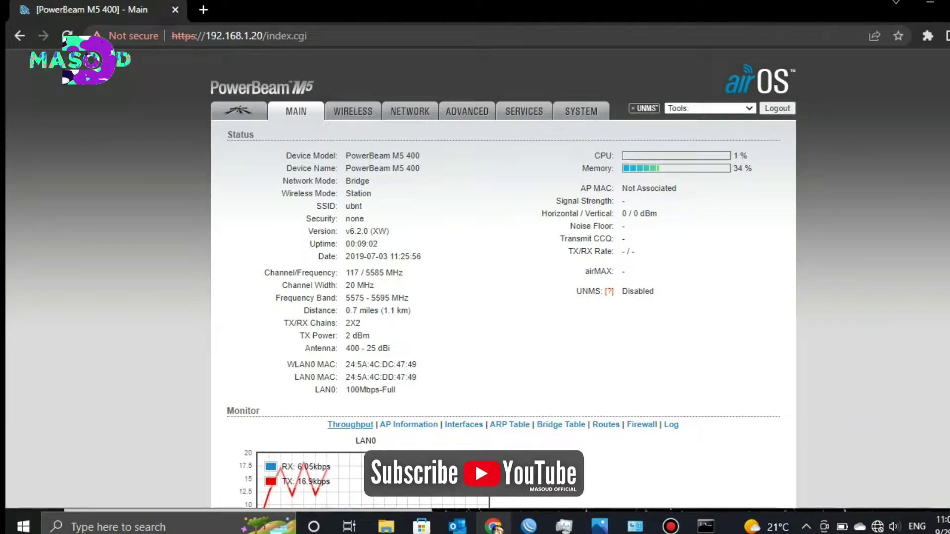
On the Wireless tab, set Wireless Mode to Access Point and enable WDS.
click(353, 111)
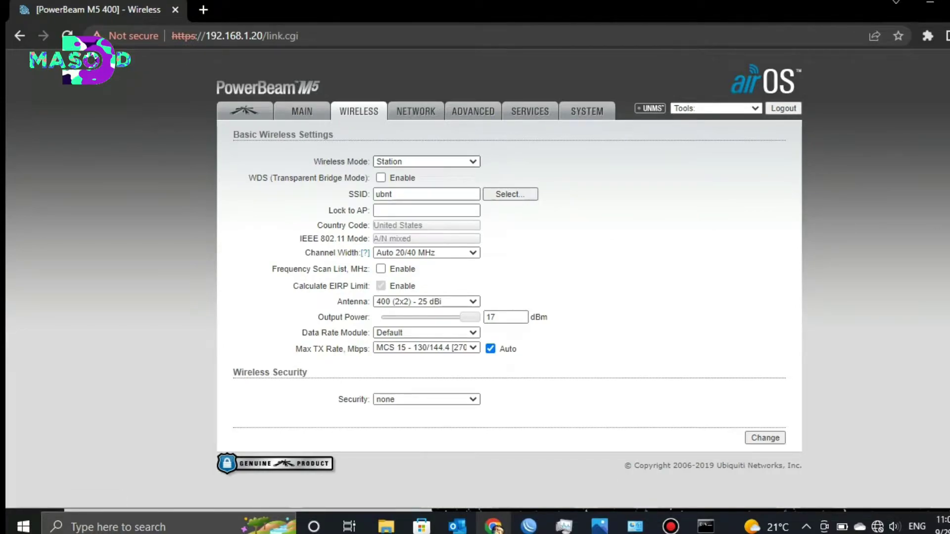
click(473, 162)
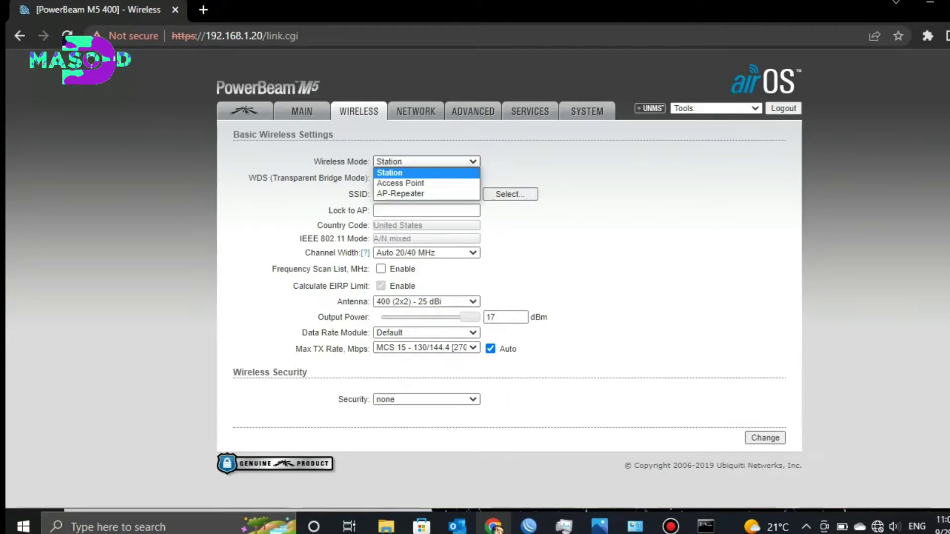
key(Down)
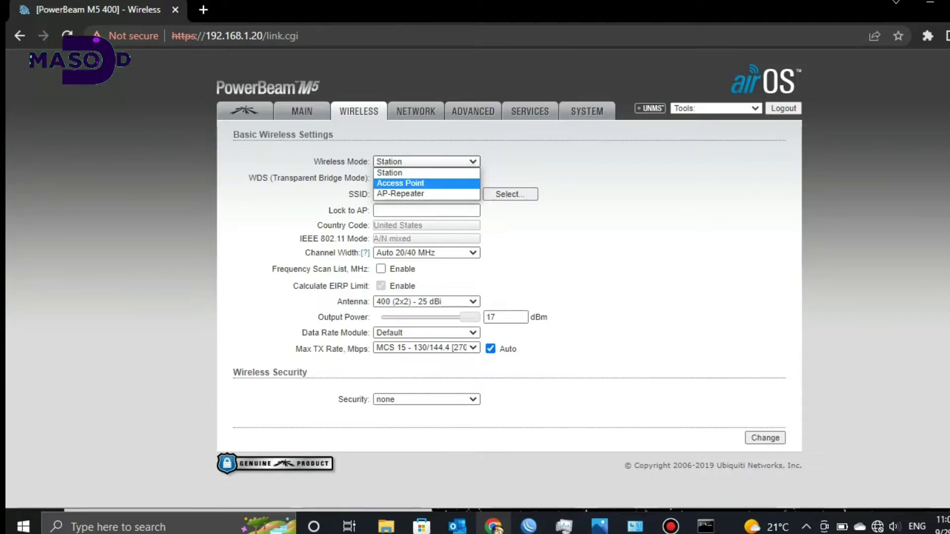
key(Return)
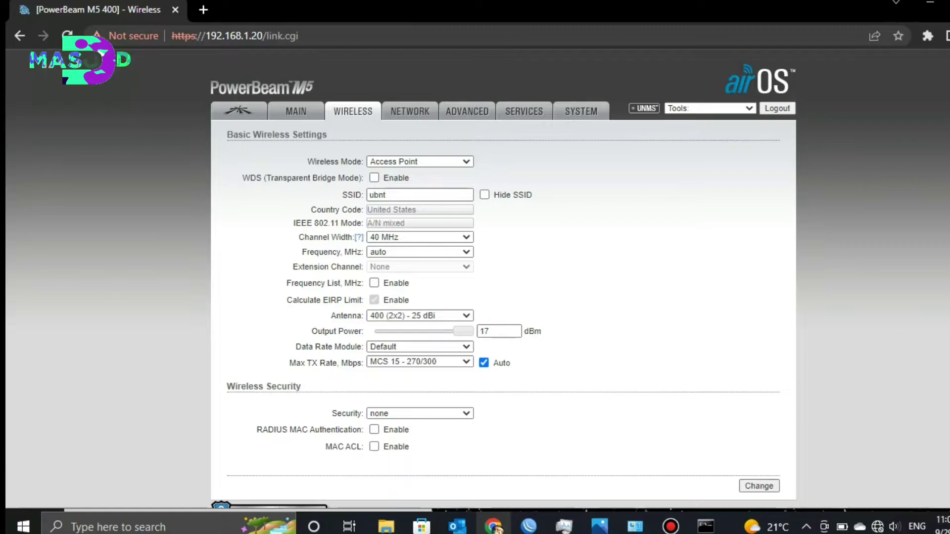
click(374, 178)
Replace the SSID ubnt with the suggested new network name.
click(396, 194)
key(BackSpace)
key(BackSpace)
key(BackSpace)
key(BackSpace)
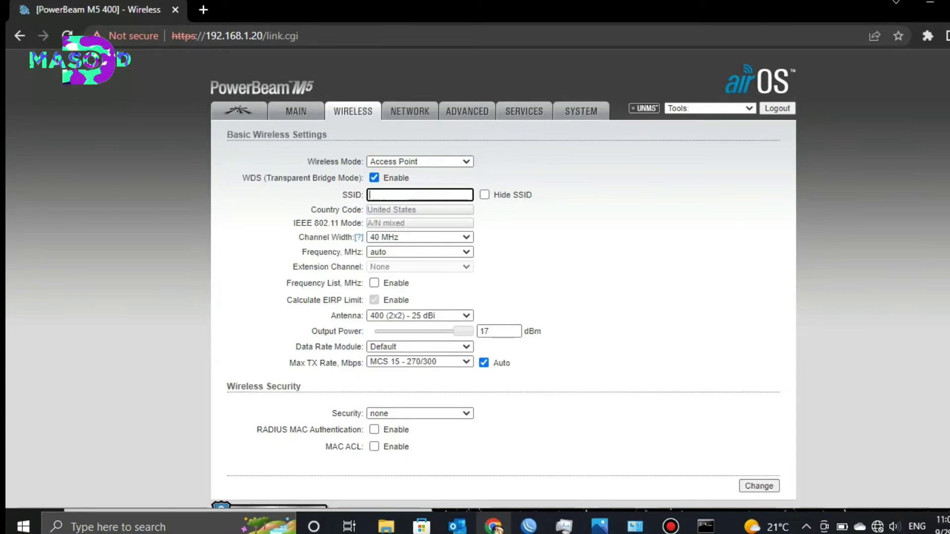
text(M)
key(Down)
key(Return)
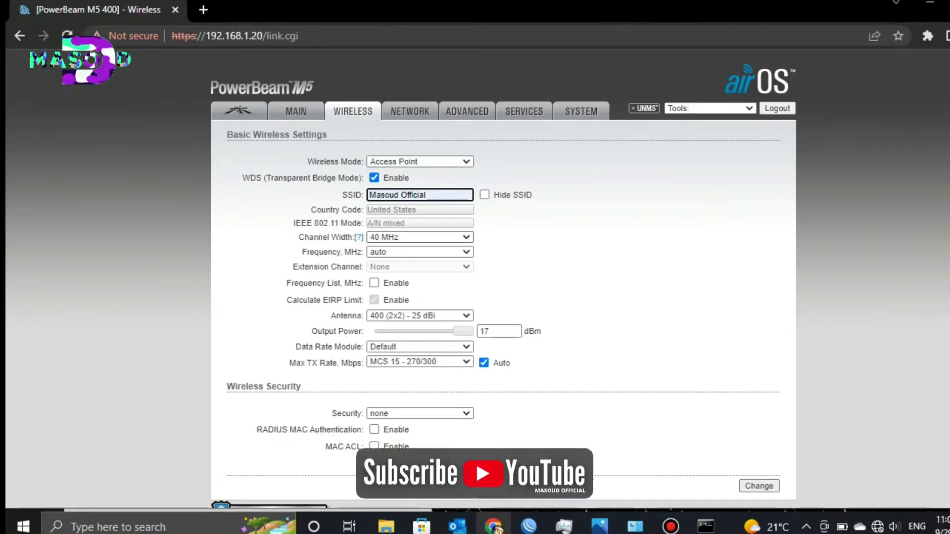
Keep frequency on auto and choose the Feed only (2x2) - 3 dBi antenna.
click(419, 252)
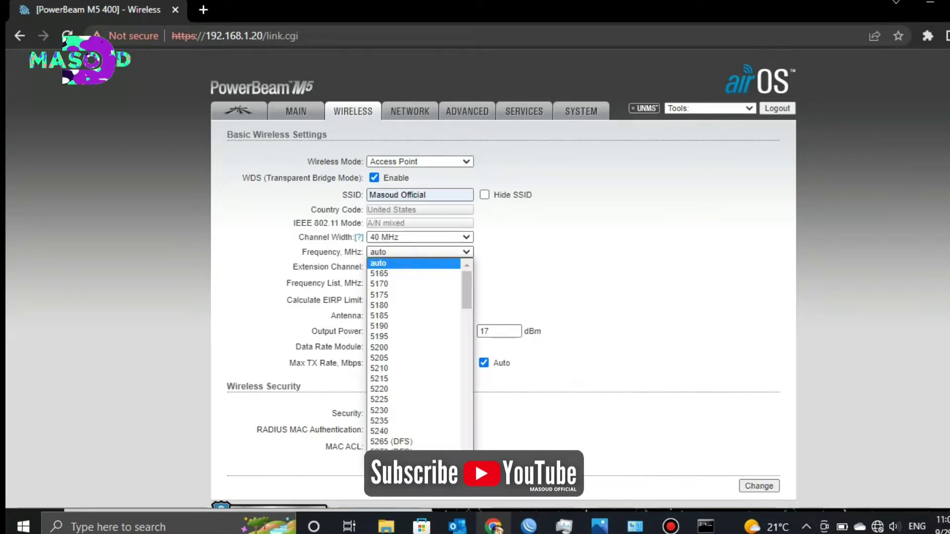
click(391, 263)
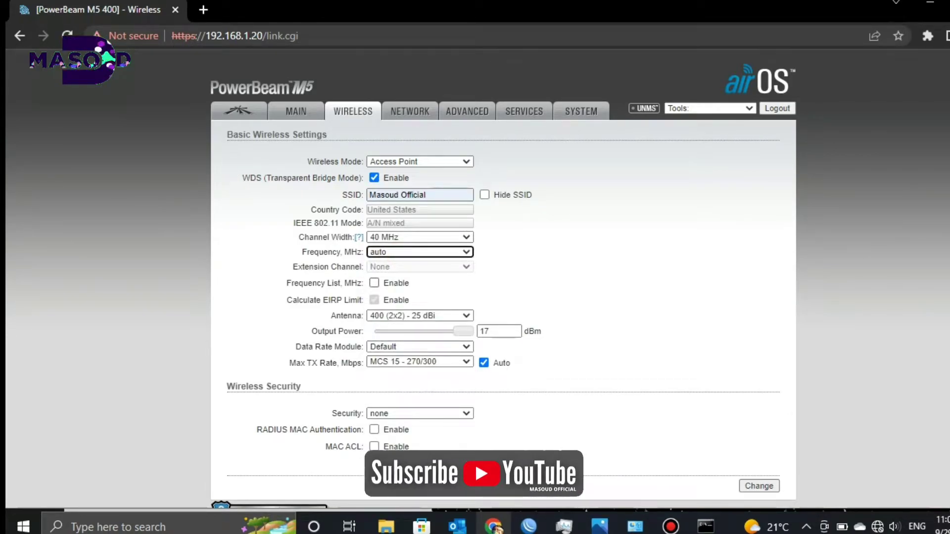
click(373, 283)
click(374, 283)
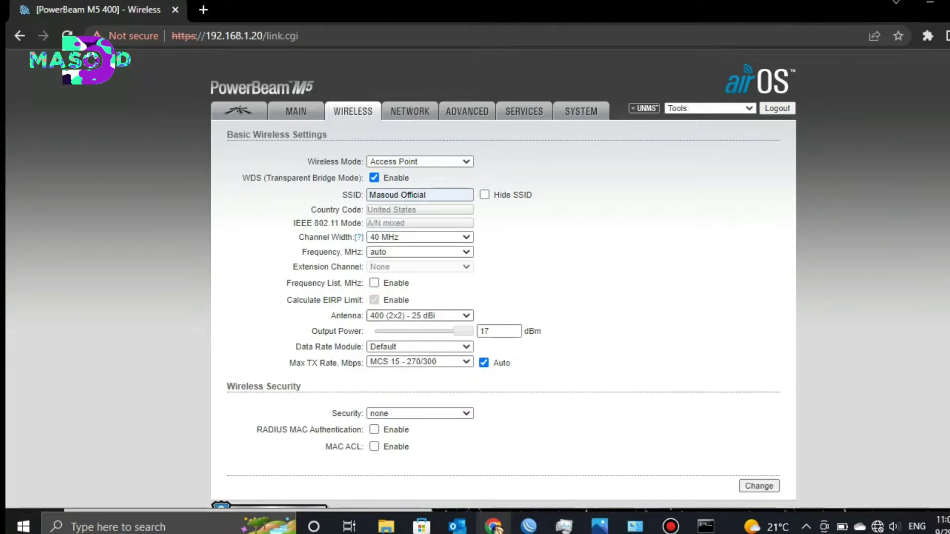
click(419, 315)
click(405, 324)
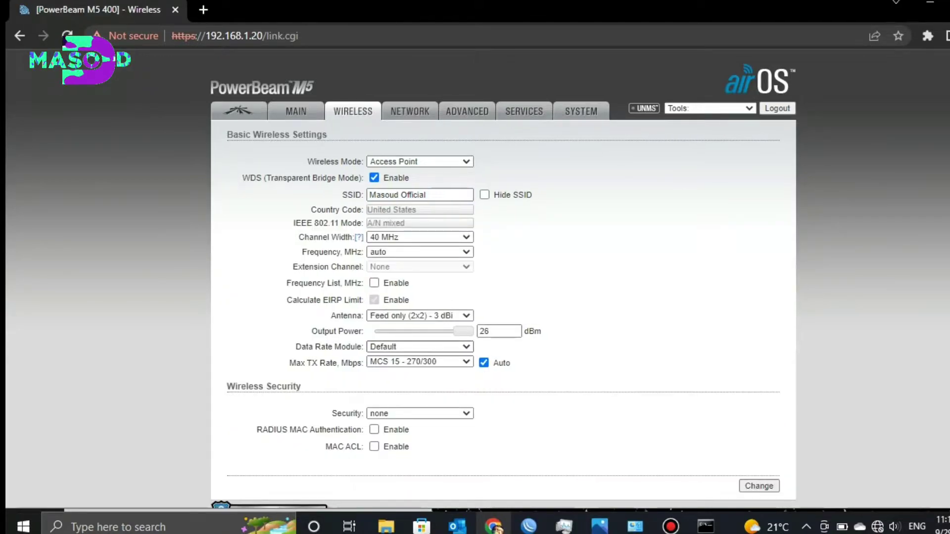
Change the output power from 26 to 5 dBm.
double_click(499, 331)
key(BackSpace)
text(5)
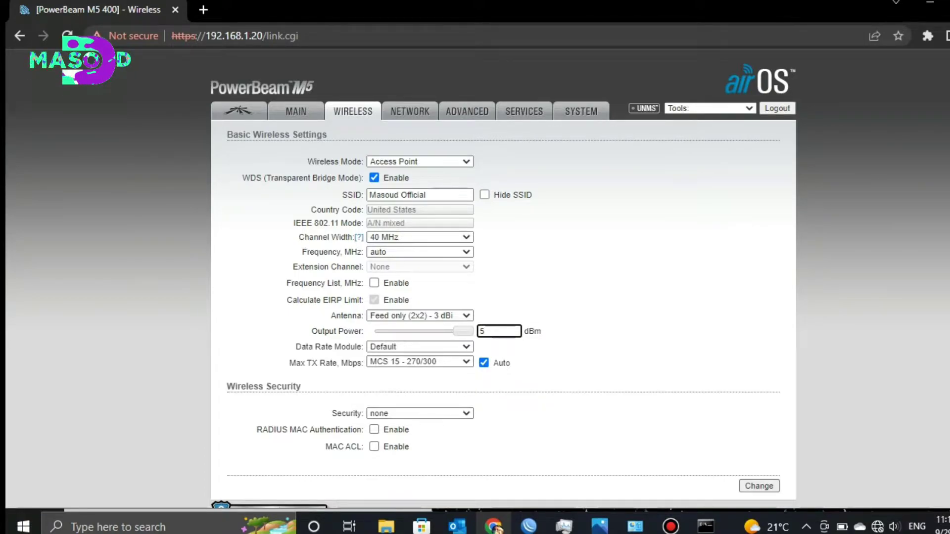
Set WPA2-AES security with a preshared key shown unmasked, and submit.
click(419, 413)
click(403, 443)
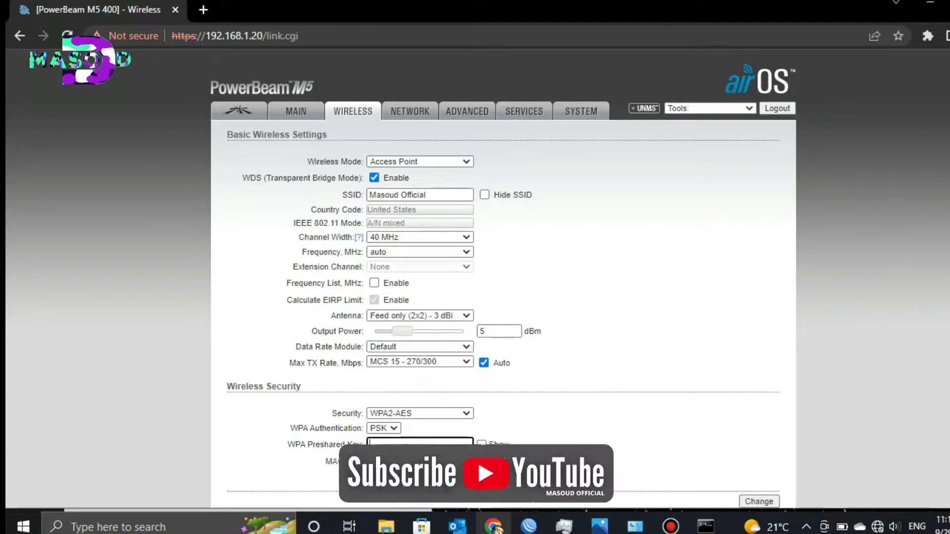
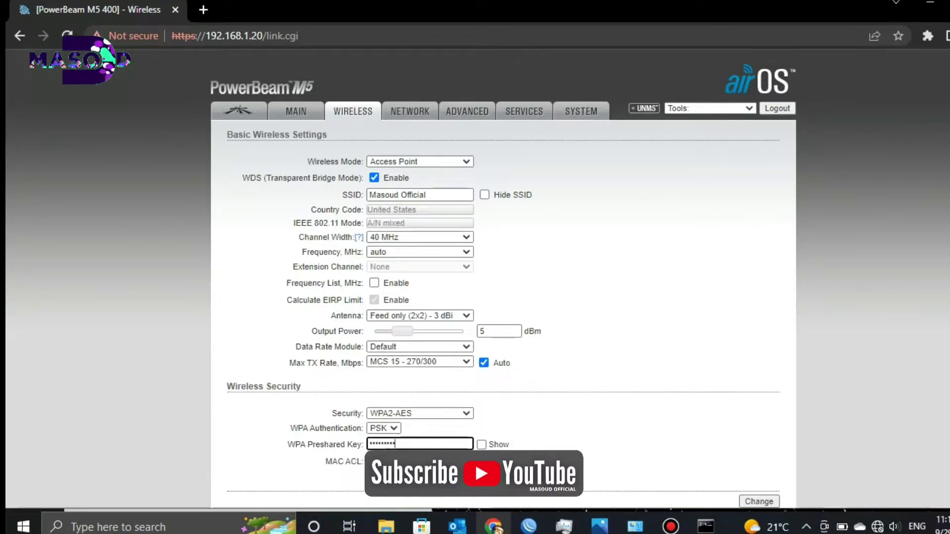
key(Tab)
key(space)
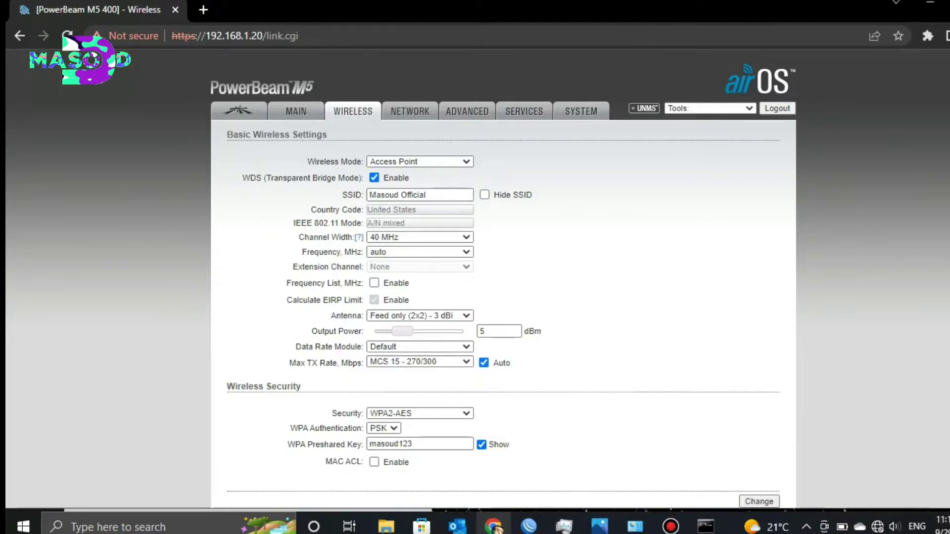
key(Tab)
key(Tab)
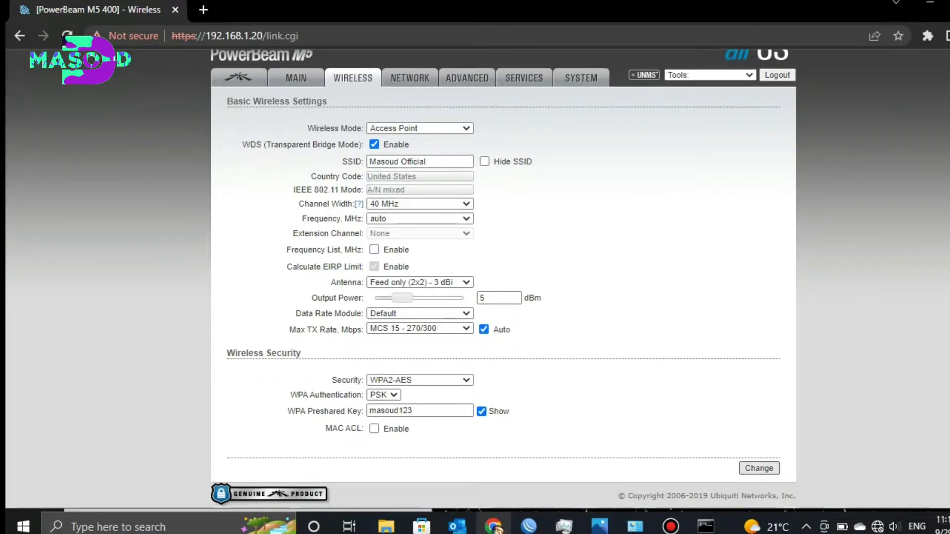
key(Return)
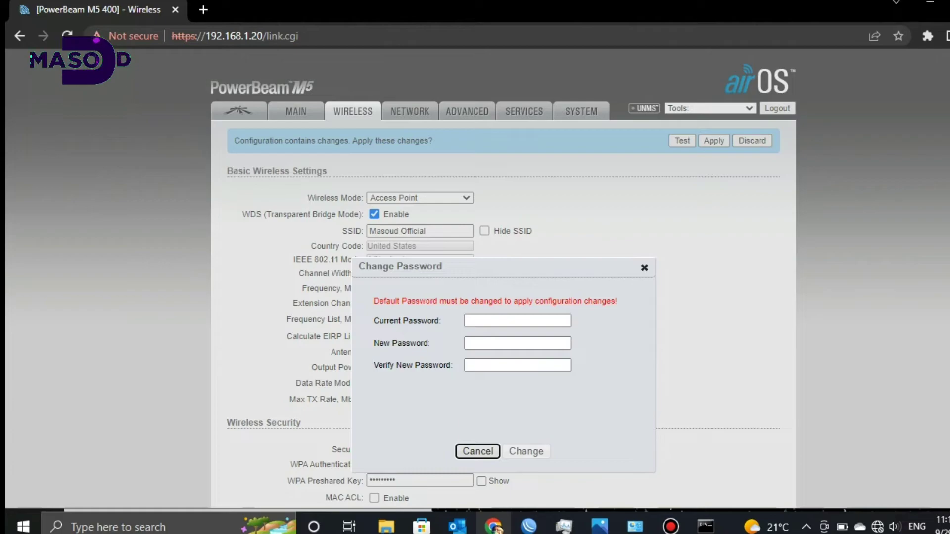
Enter the current password and a new password twice, then submit the change.
click(477, 320)
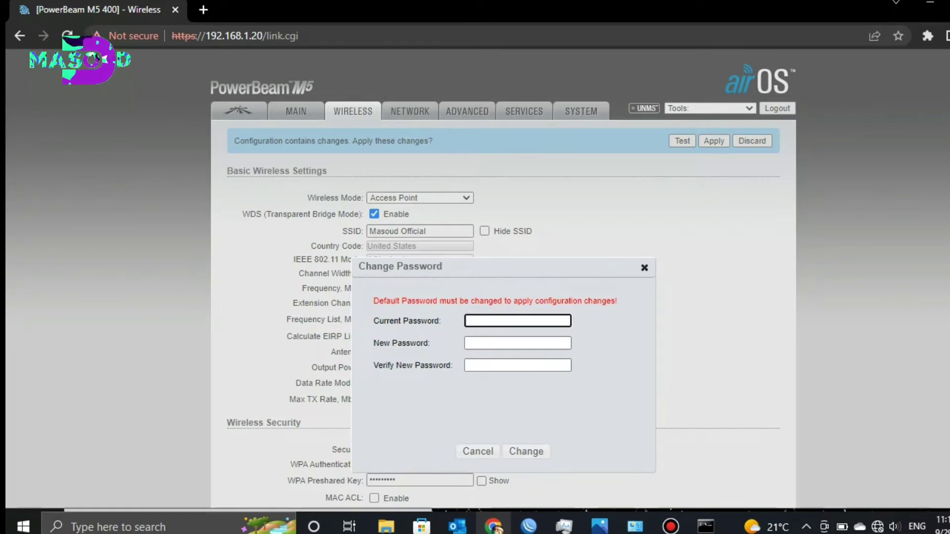
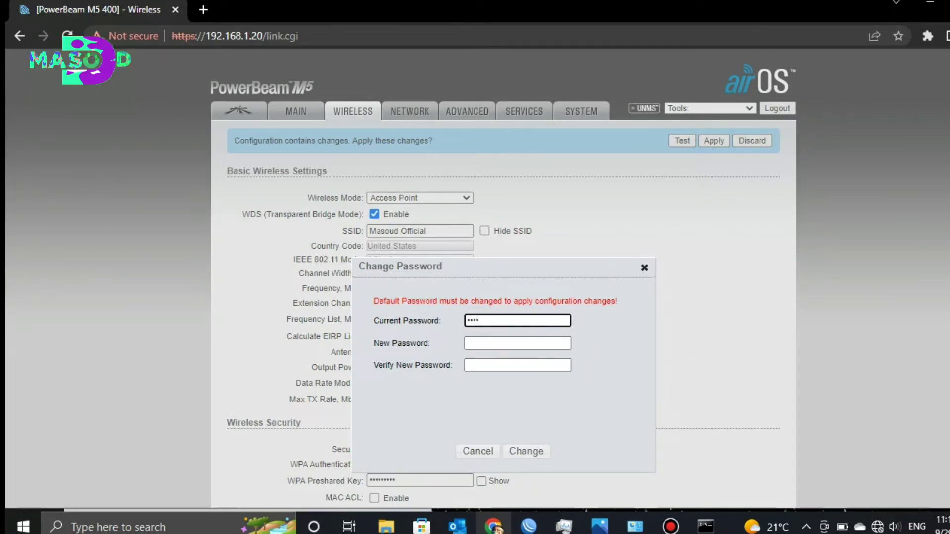
click(517, 343)
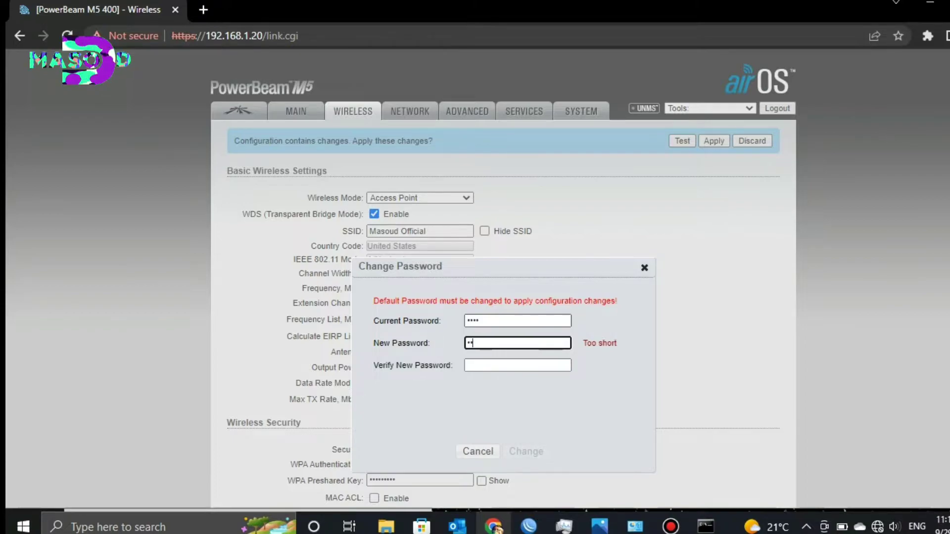
click(517, 365)
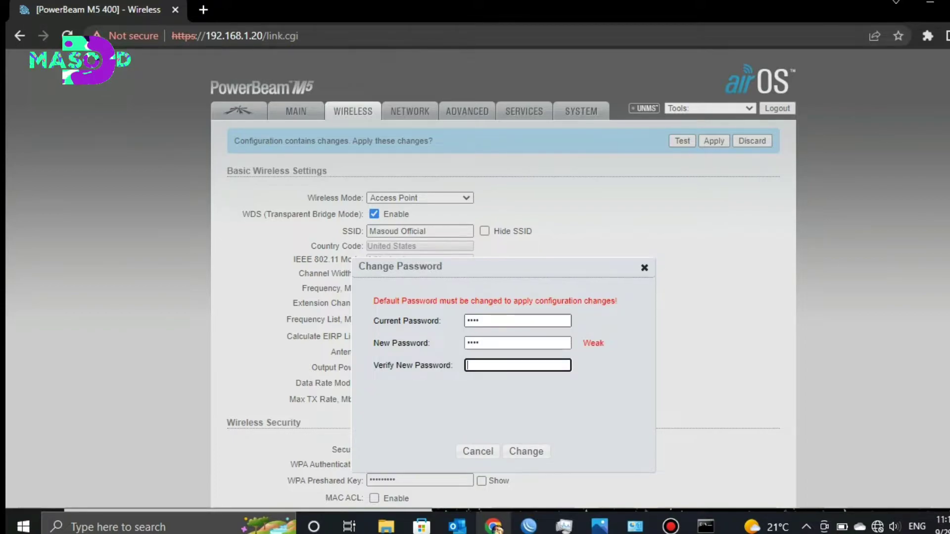
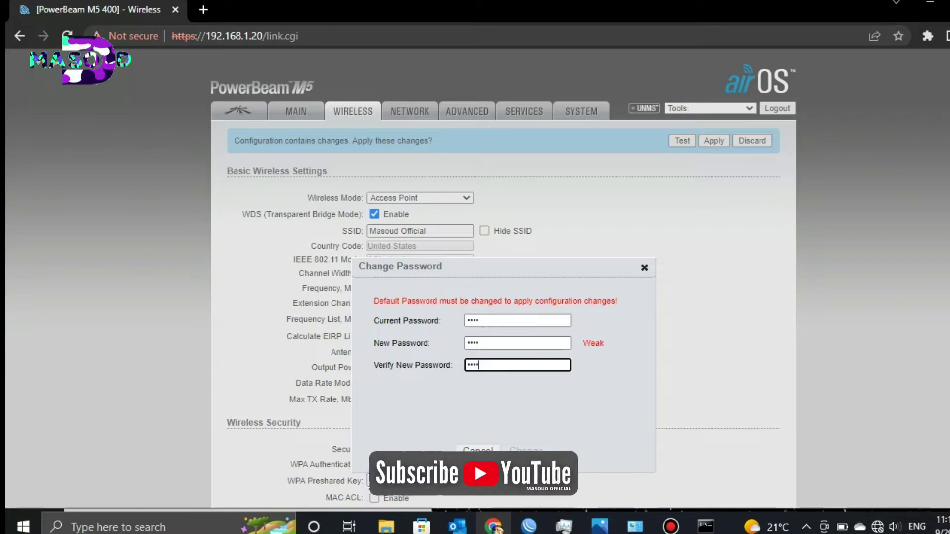
click(644, 267)
Apply the pending changes and re-enter the current admin password.
click(714, 141)
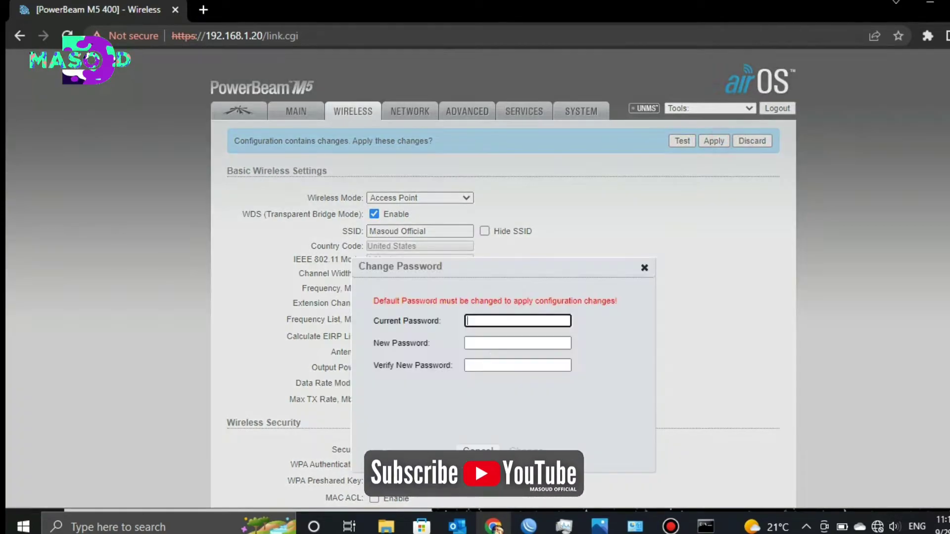
click(490, 318)
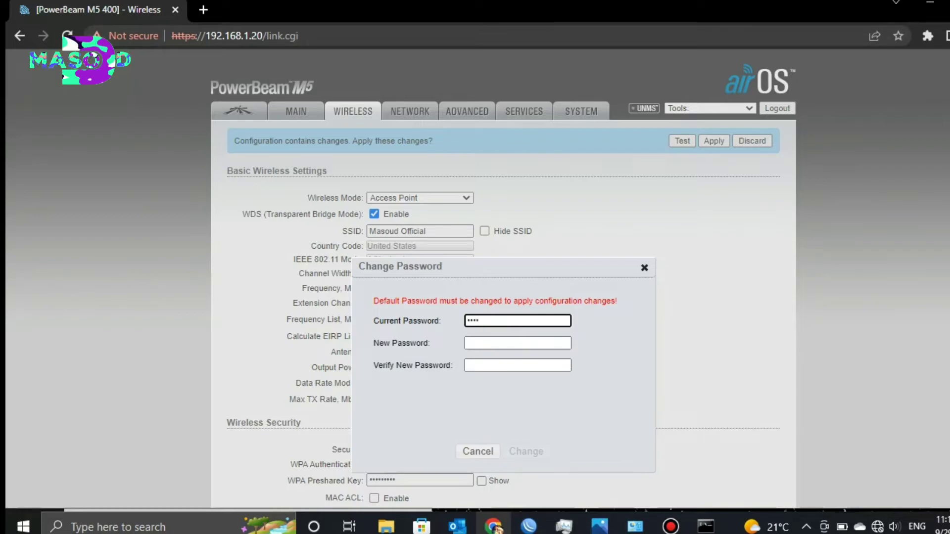
click(517, 343)
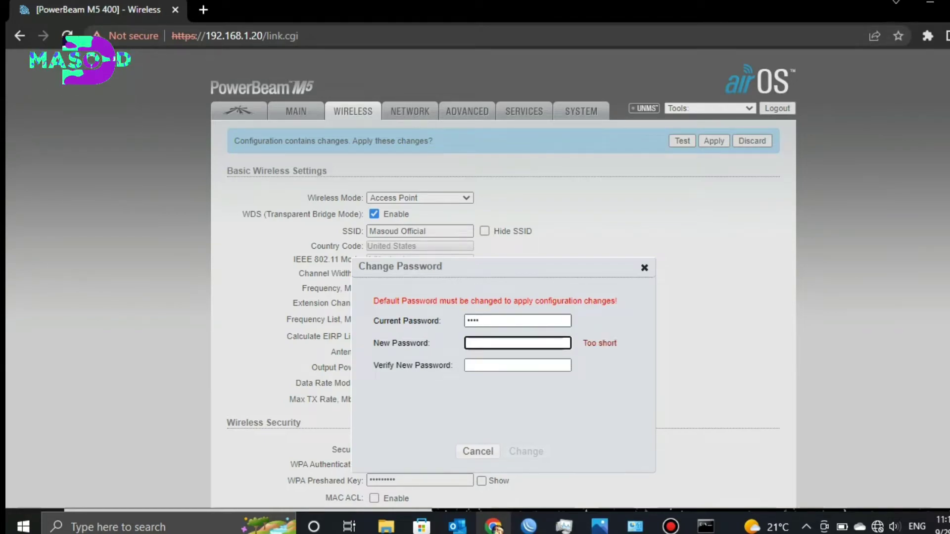
Open Notepad and write down the planned new admin password.
key(super)
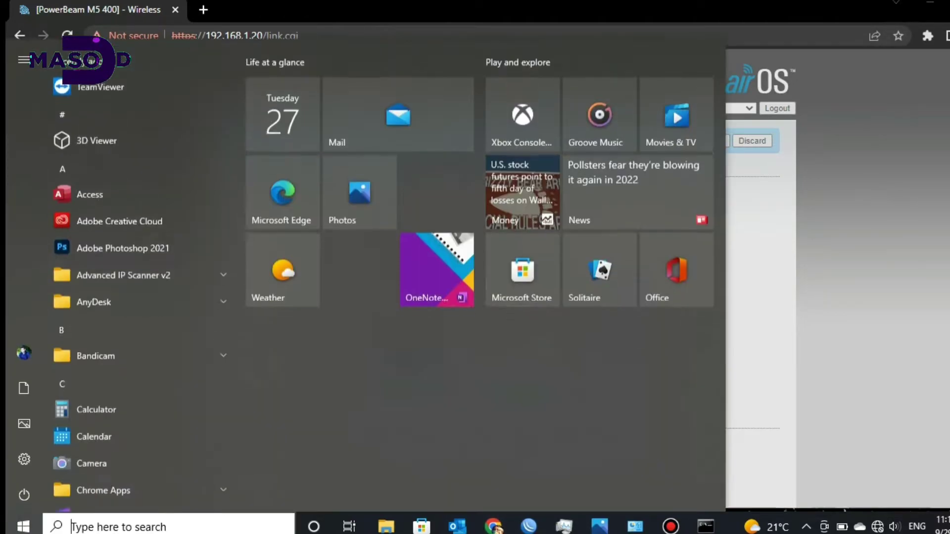
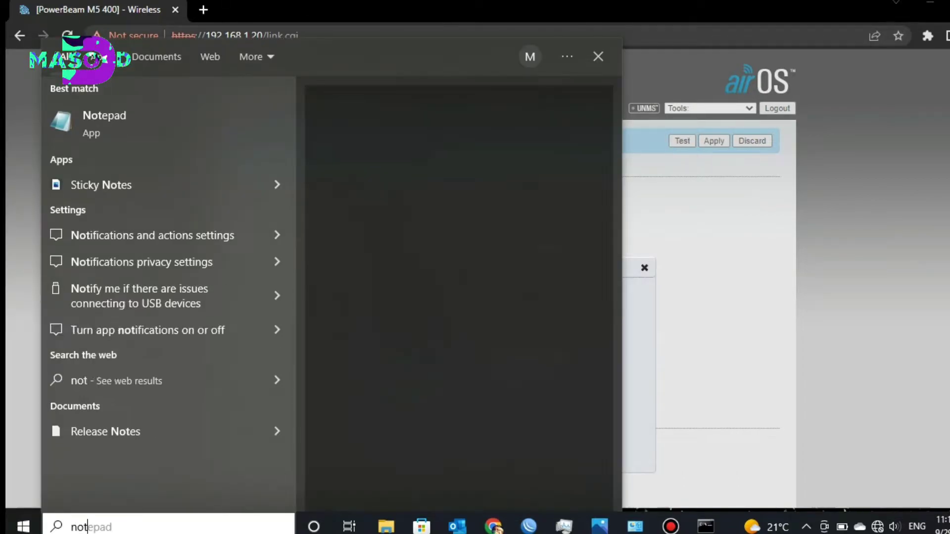
key(Escape)
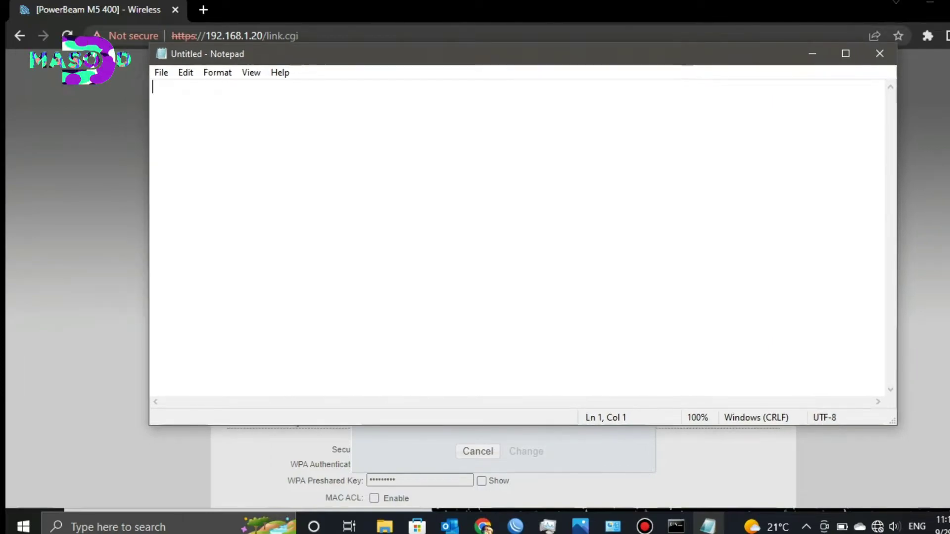
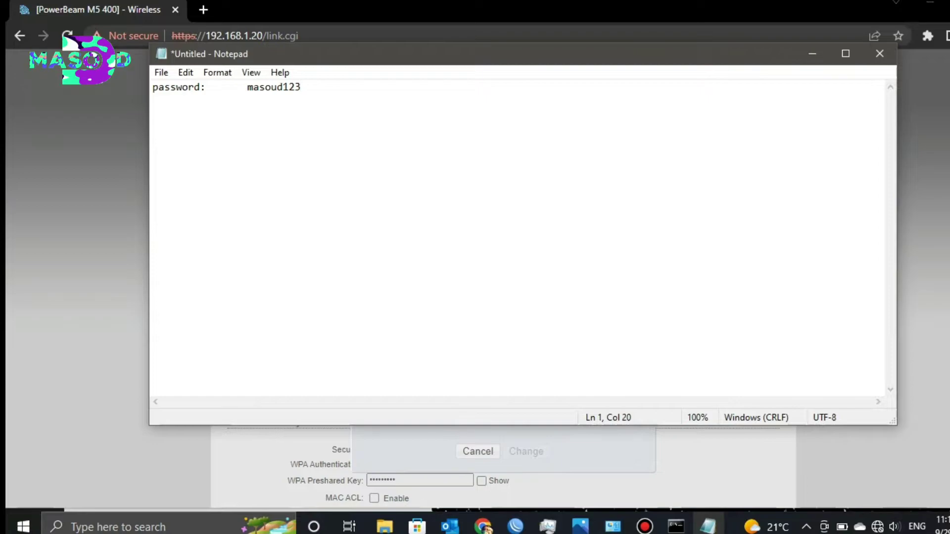
Select the password in the note and minimise Notepad.
key(shift+Left)
key(shift+Left)
key(shift+Left)
key(shift+Left)
key(shift+Left)
key(shift+Left)
key(shift+Left)
key(shift+Left)
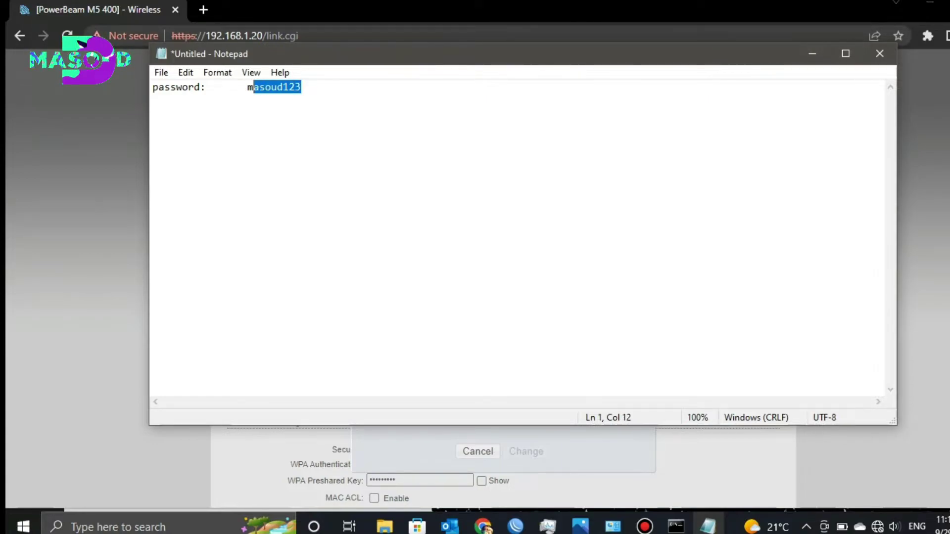
key(shift+Left)
click(812, 53)
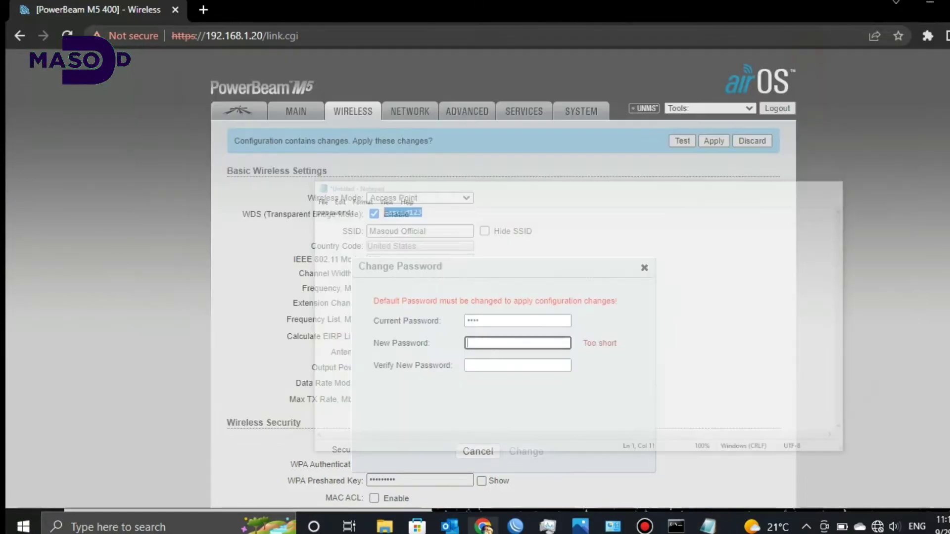
Paste the new password into both fields, confirm the change, and apply.
key(ctrl+v)
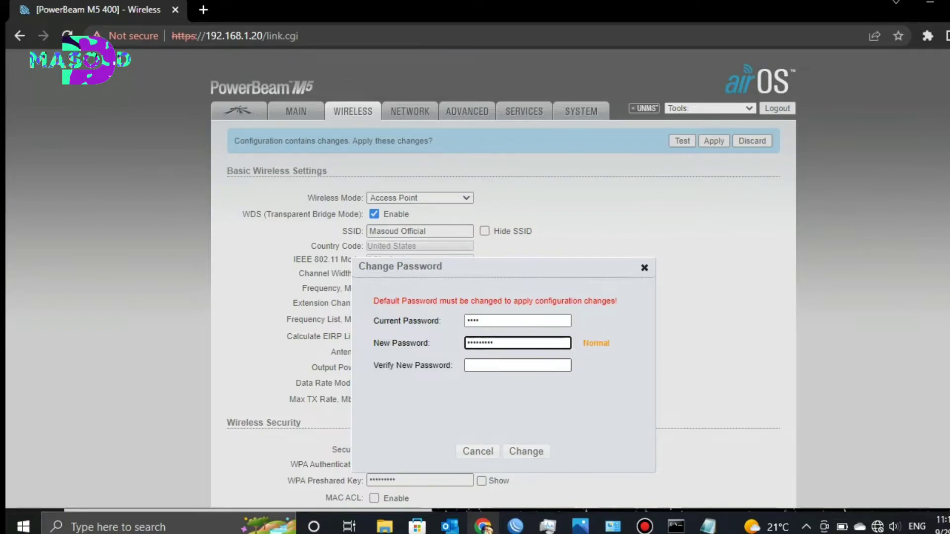
click(517, 365)
key(ctrl+v)
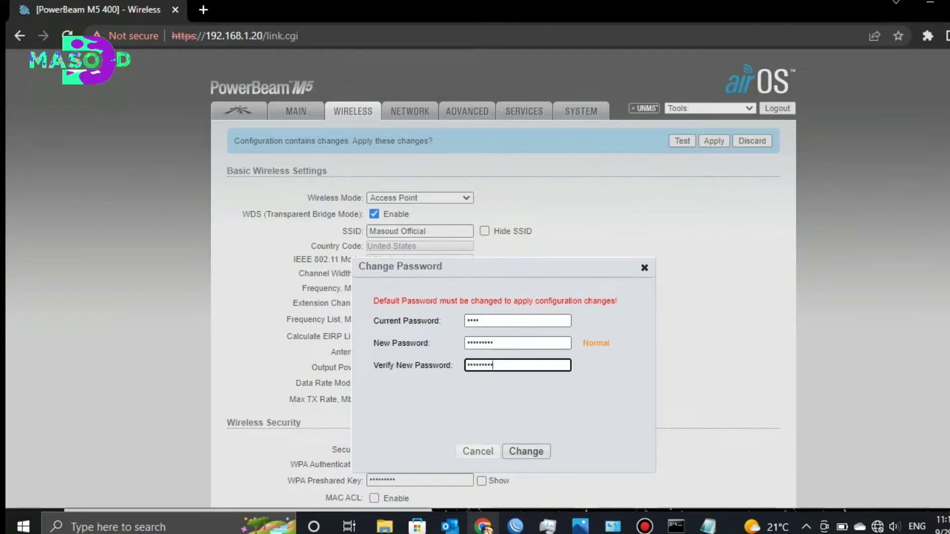
click(526, 451)
click(714, 141)
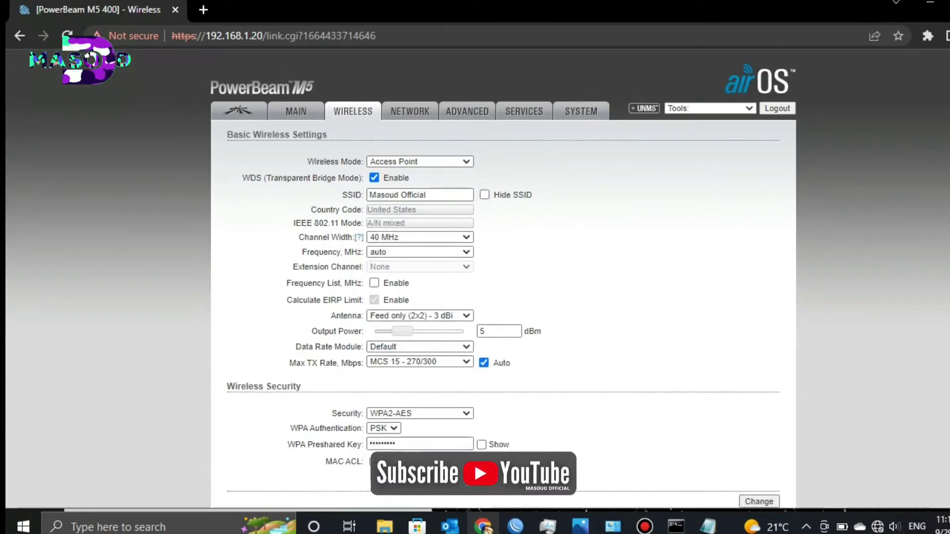
Open the Network page and check the ping window is still getting replies.
click(409, 111)
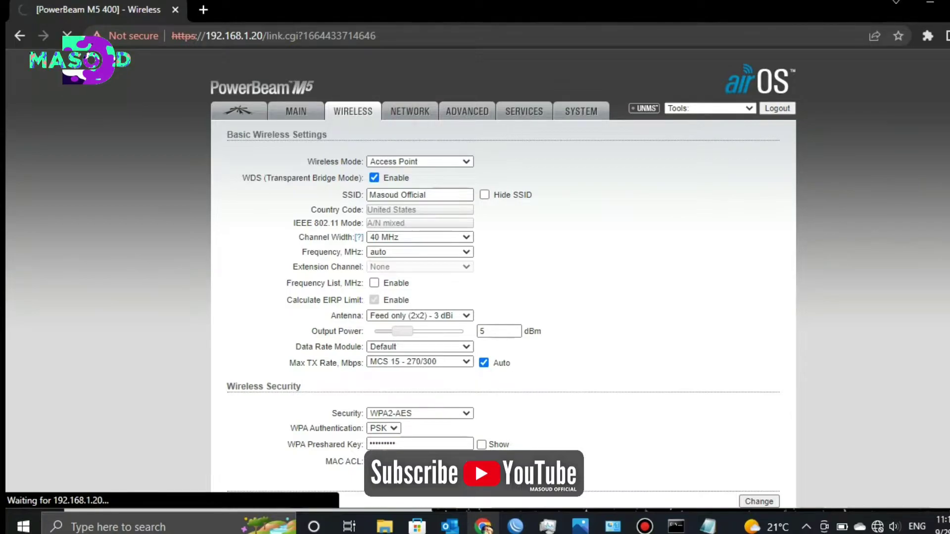
click(675, 526)
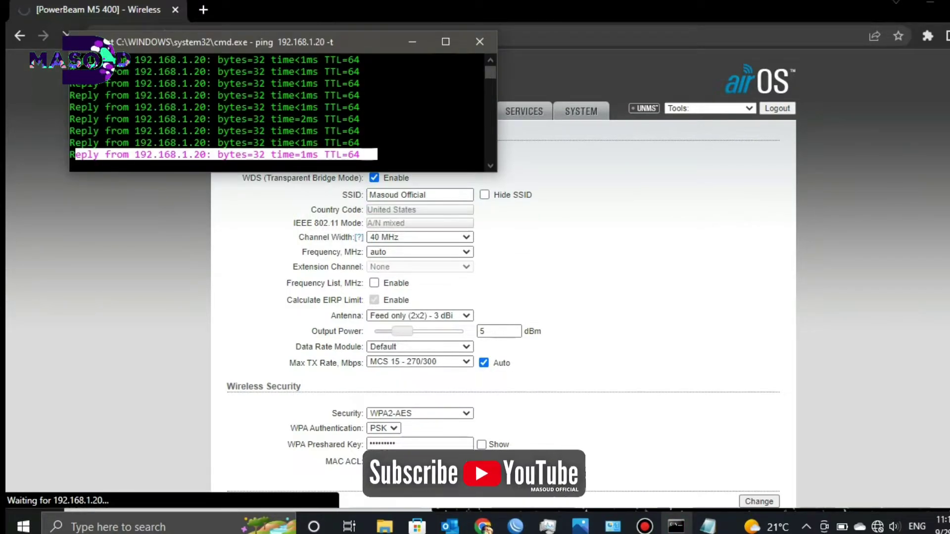
click(410, 130)
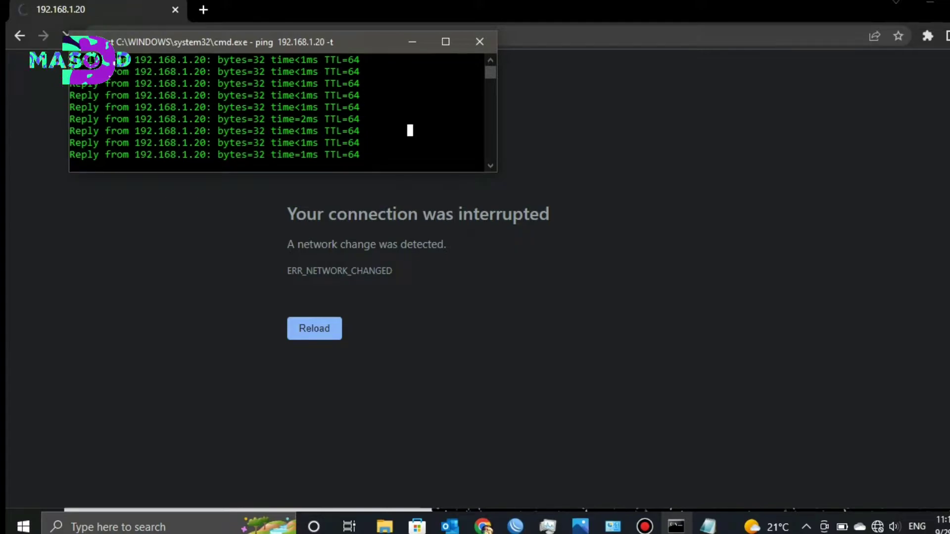
drag(373, 50, 371, 79)
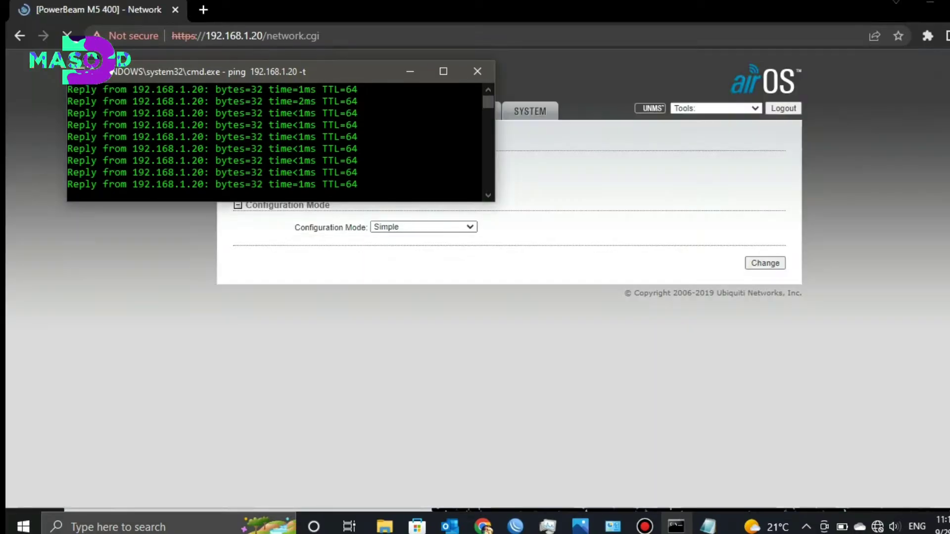
Hide the ping window and leave Disable Network set to none.
click(407, 72)
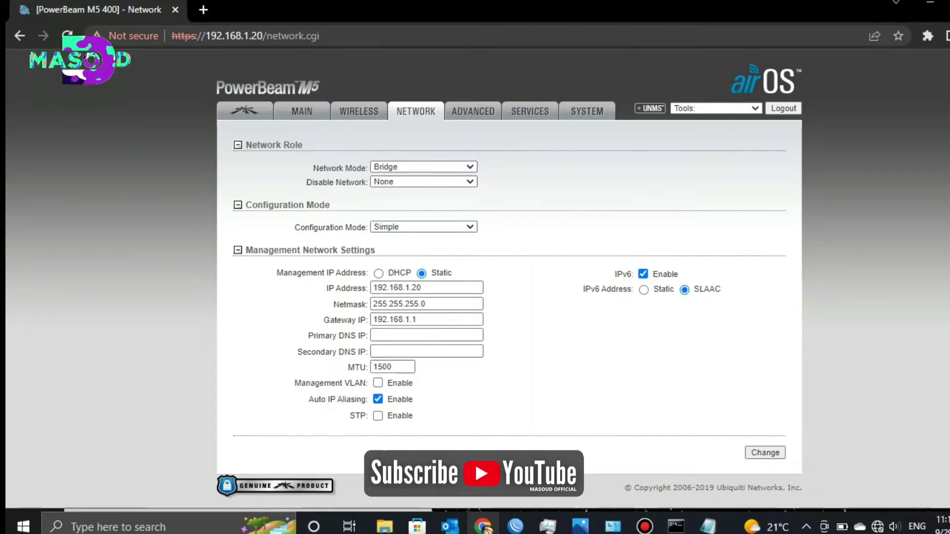
click(424, 181)
click(396, 191)
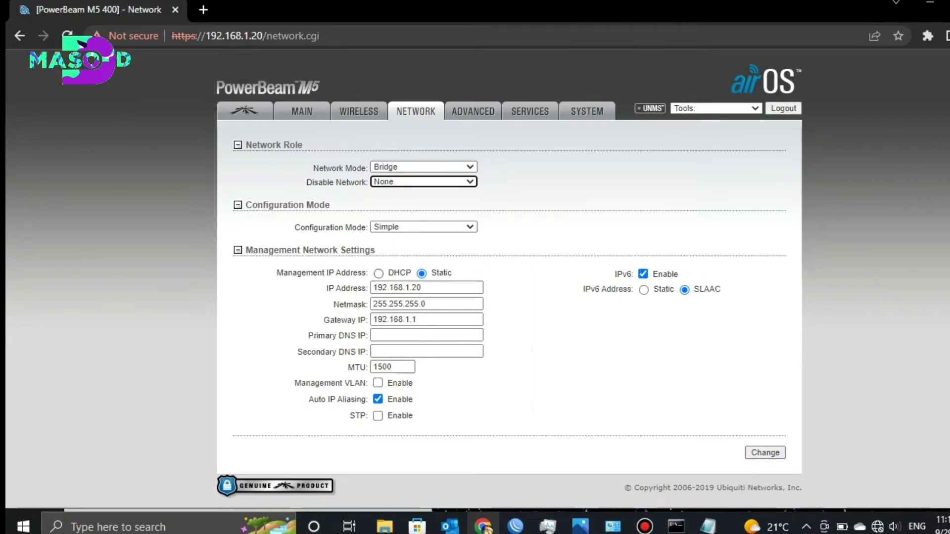
Change the management IP address to 192.168.1.100 and save.
click(426, 288)
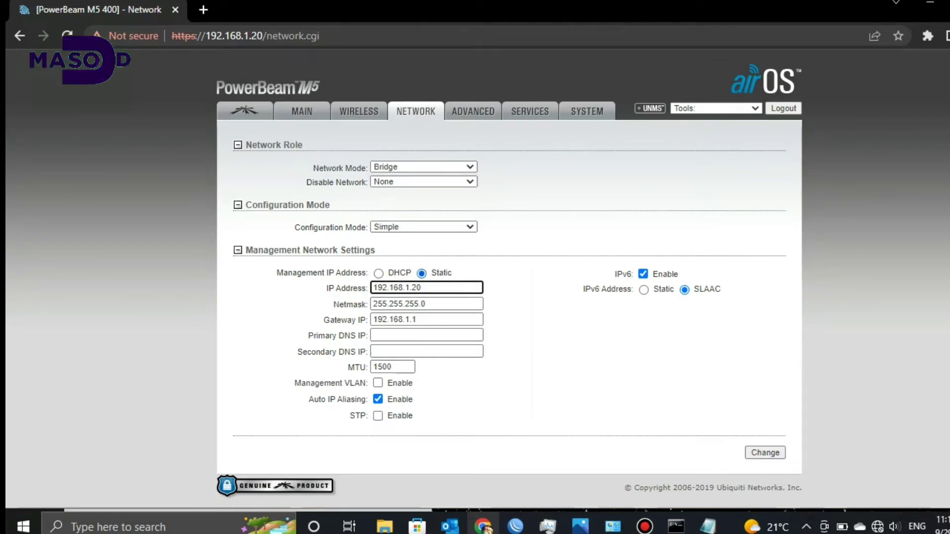
key(BackSpace)
key(BackSpace)
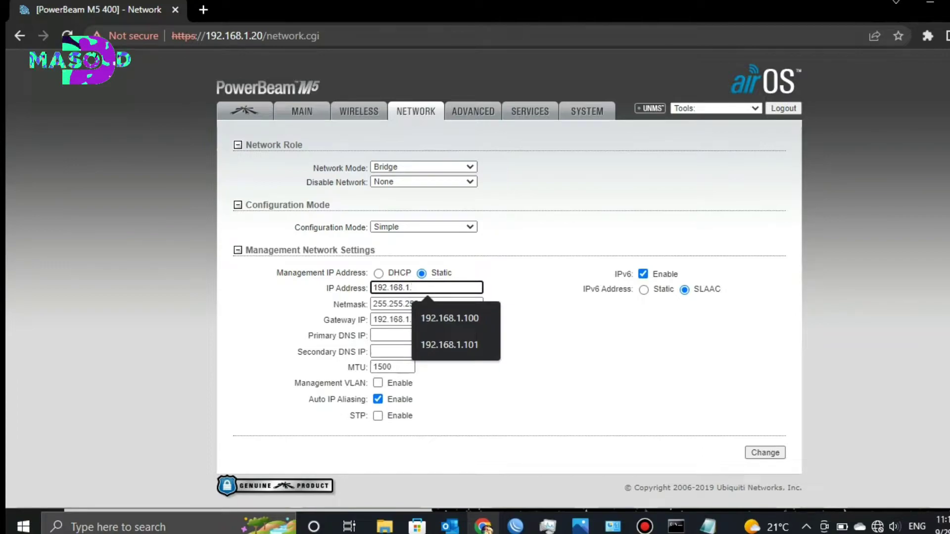
text(100)
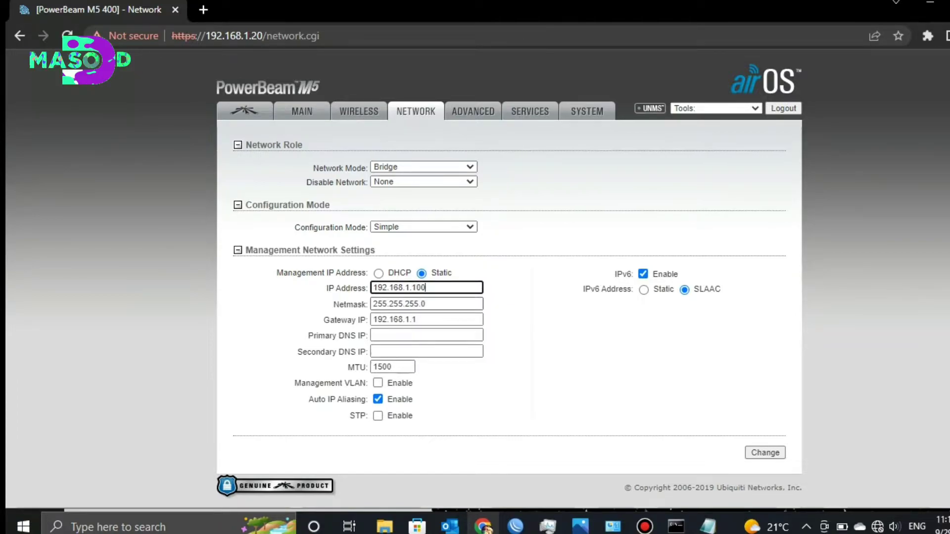
click(383, 303)
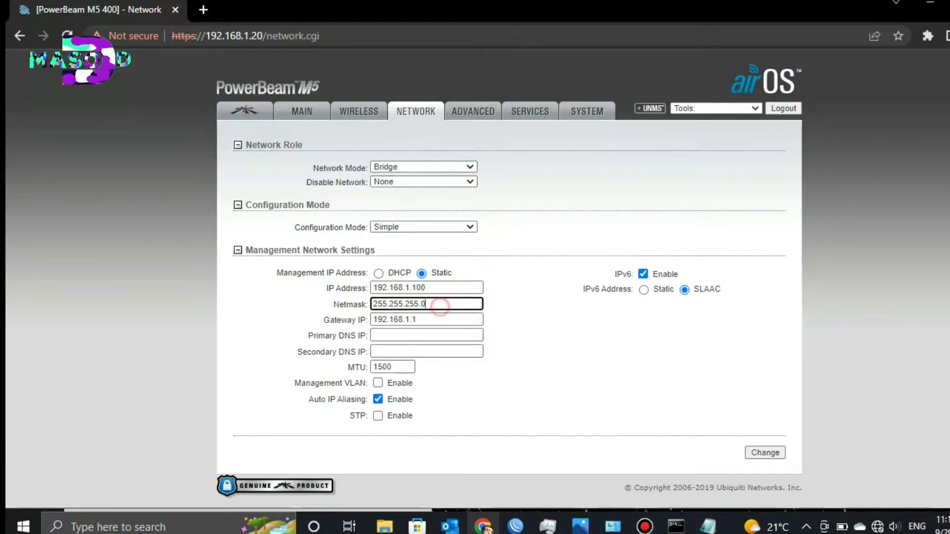
click(382, 319)
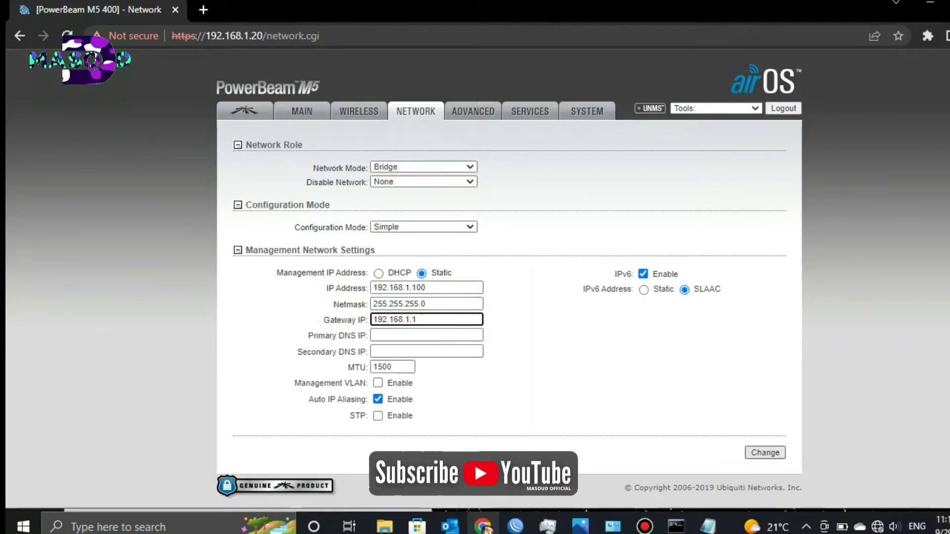
click(764, 453)
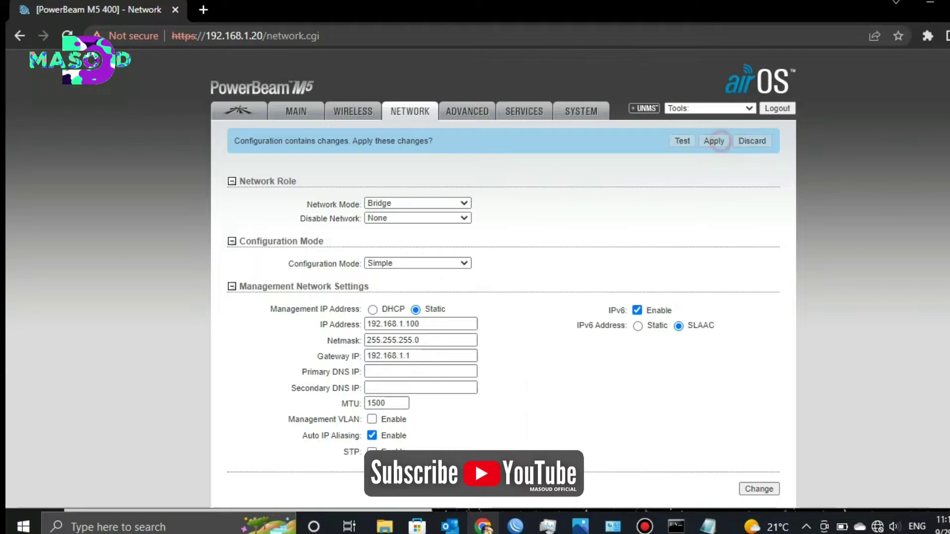
Apply the pending network changes and open a new Command Prompt window beside the ping output.
click(714, 141)
click(676, 526)
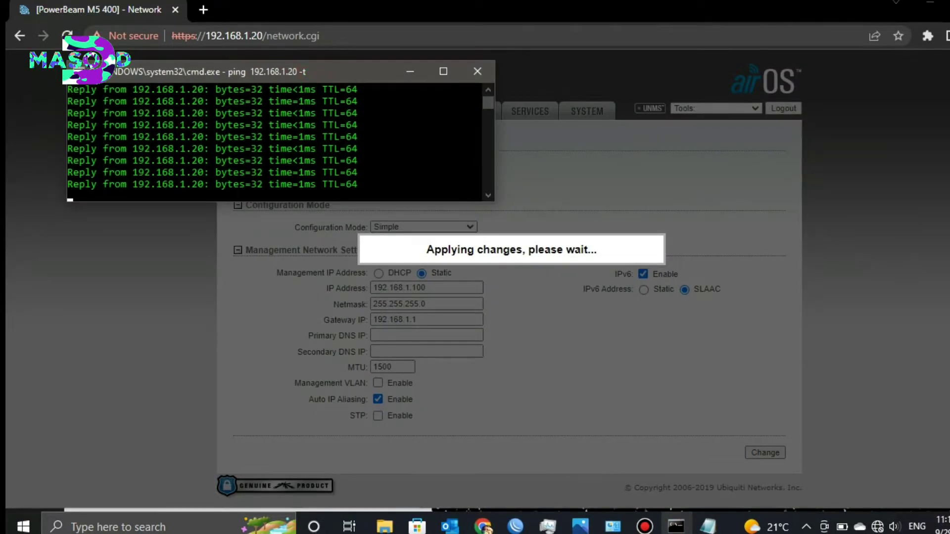
key(super+r)
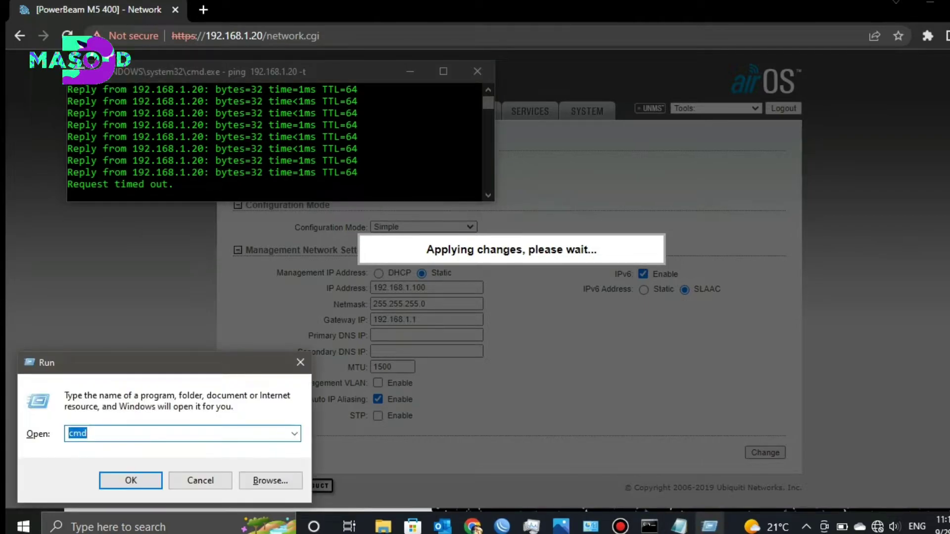
key(Return)
drag(366, 101, 305, 217)
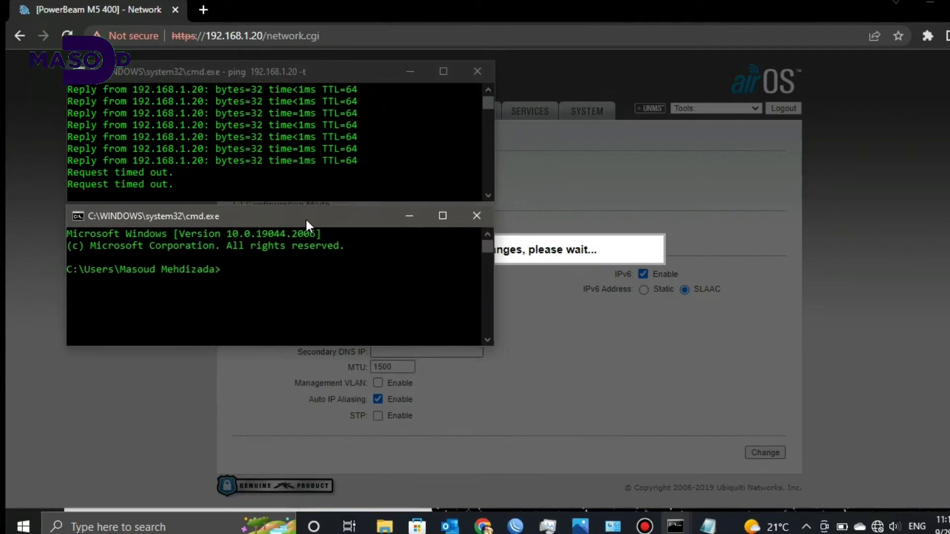
Run a continuous ping to 192.168.1.100 and return to the browser.
text(ping 192)
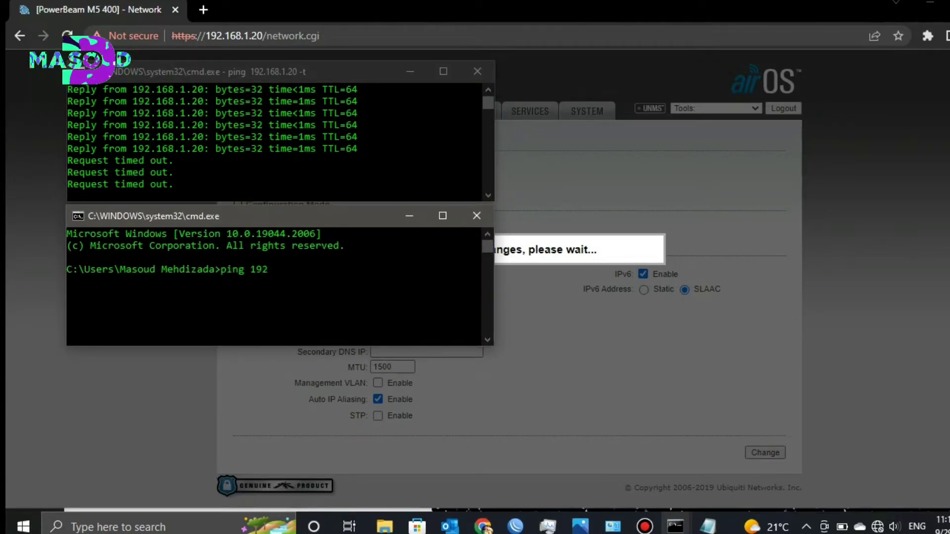
text(.168.1.)
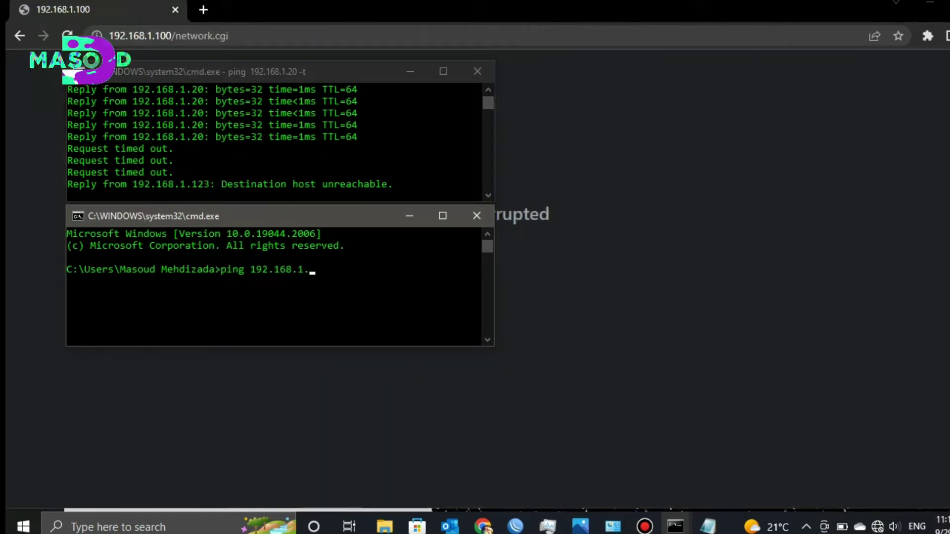
text(100 -t)
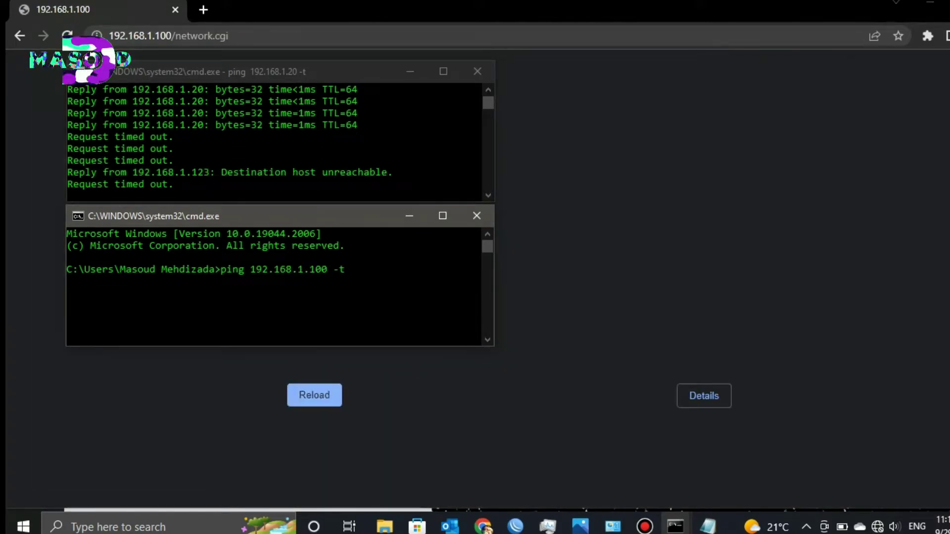
key(Return)
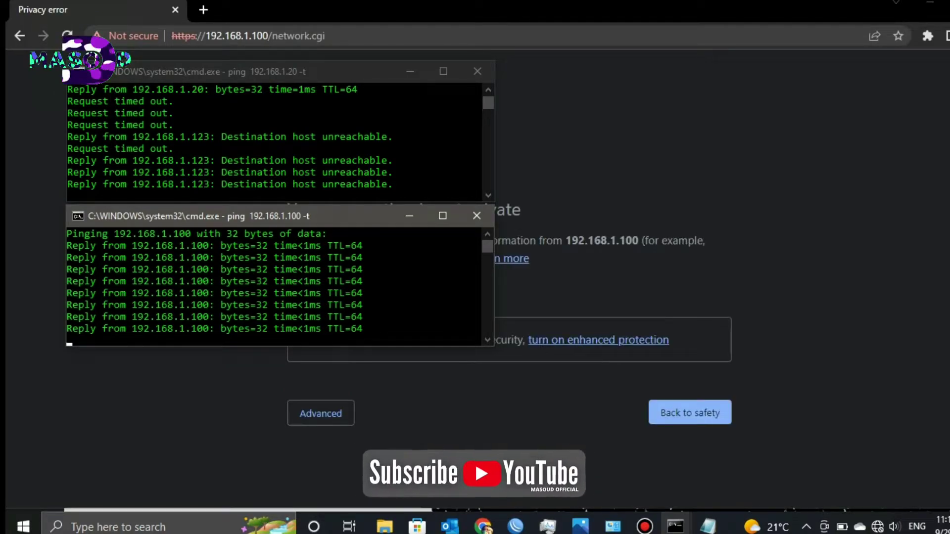
key(alt+Tab)
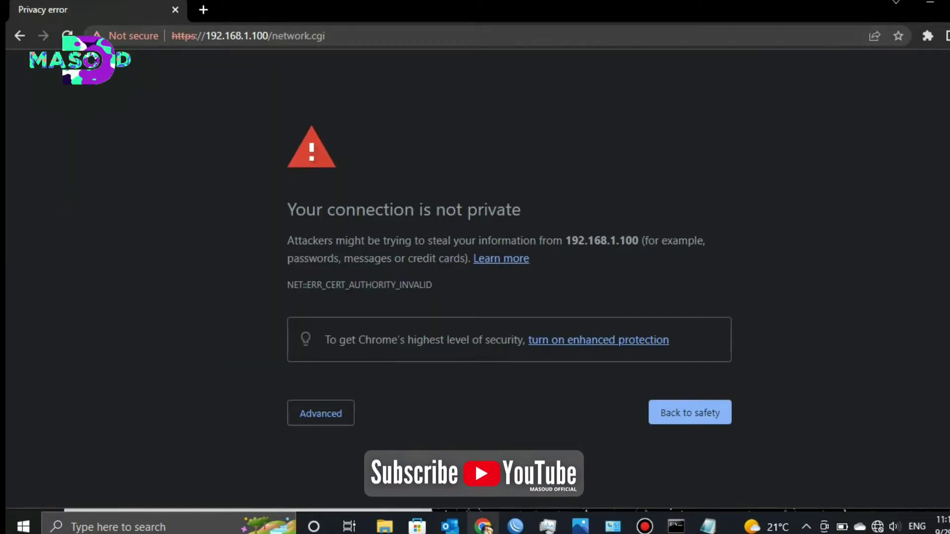
Proceed past the certificate warning to 192.168.1.100, enter the default user name, then bring up the password note.
click(321, 413)
click(321, 462)
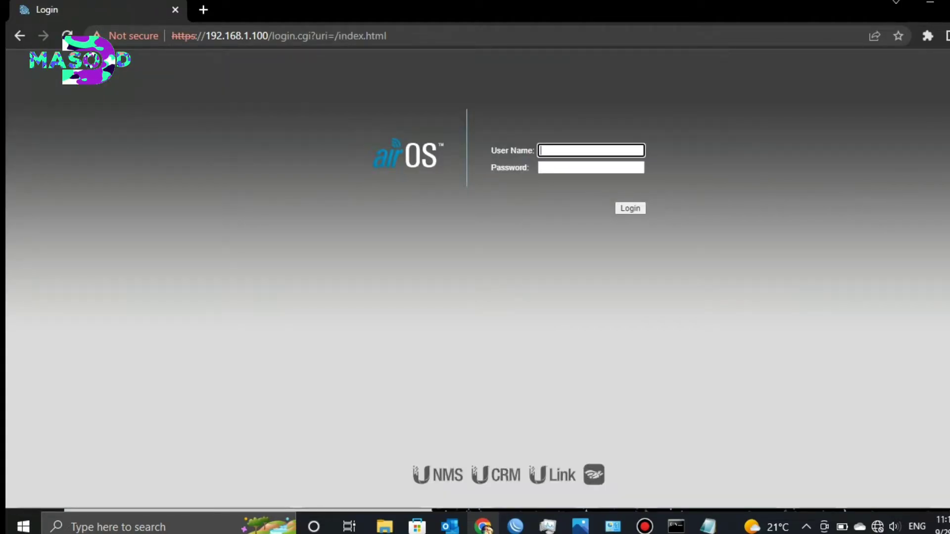
text(ubnt)
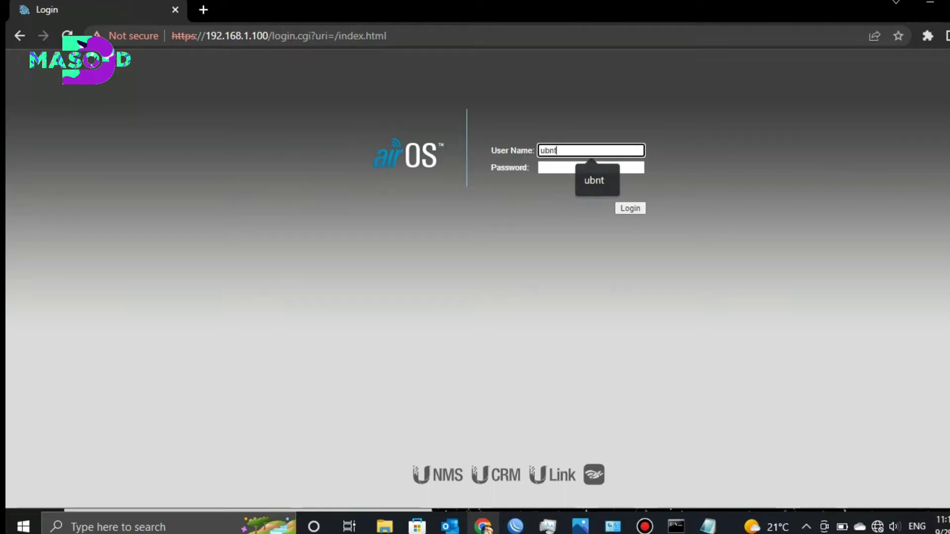
key(Tab)
key(alt+Tab)
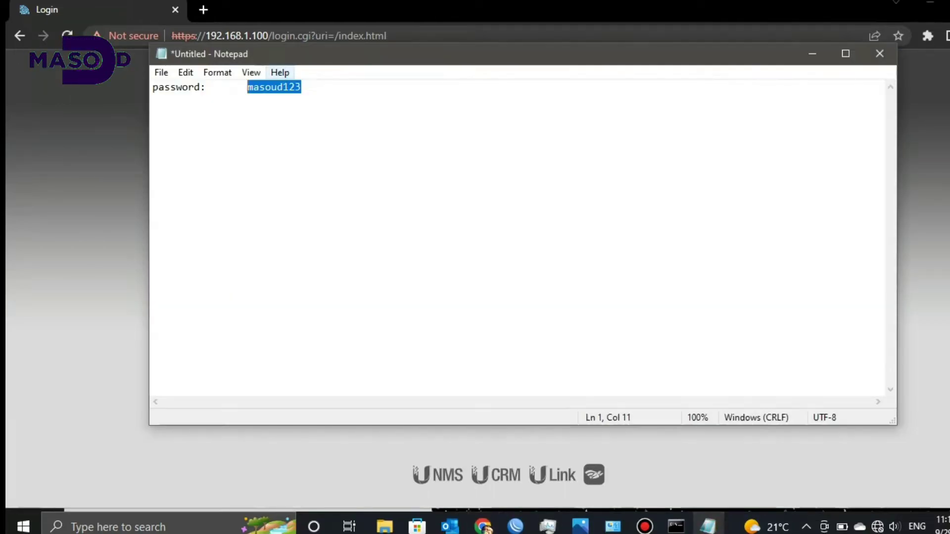
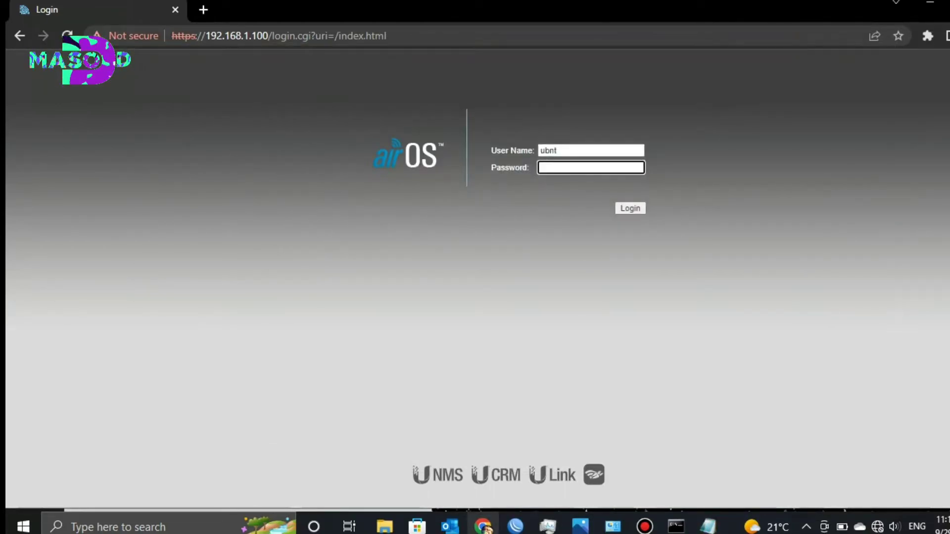
Log in to 192.168.1.100, go to the System tab, and replace the Device Name with 'M'.
click(630, 208)
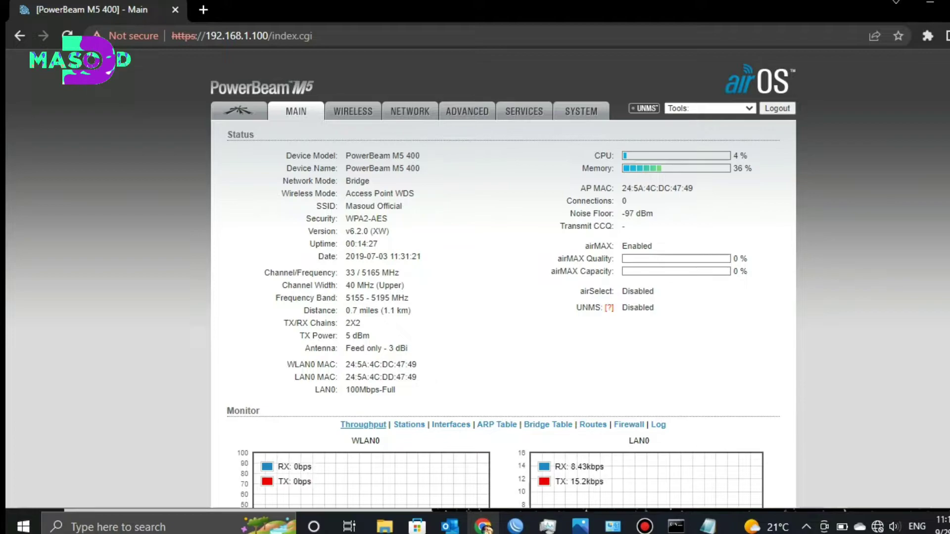
click(352, 112)
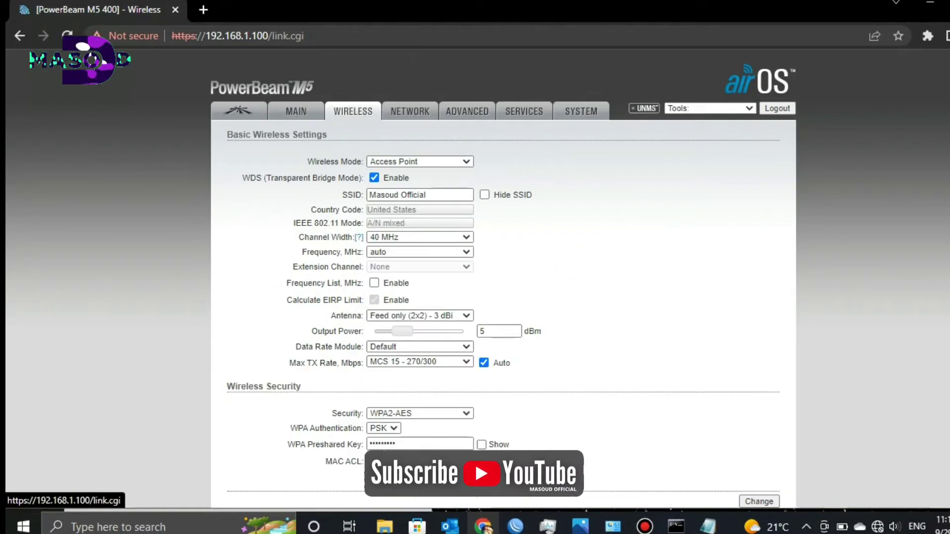
click(581, 111)
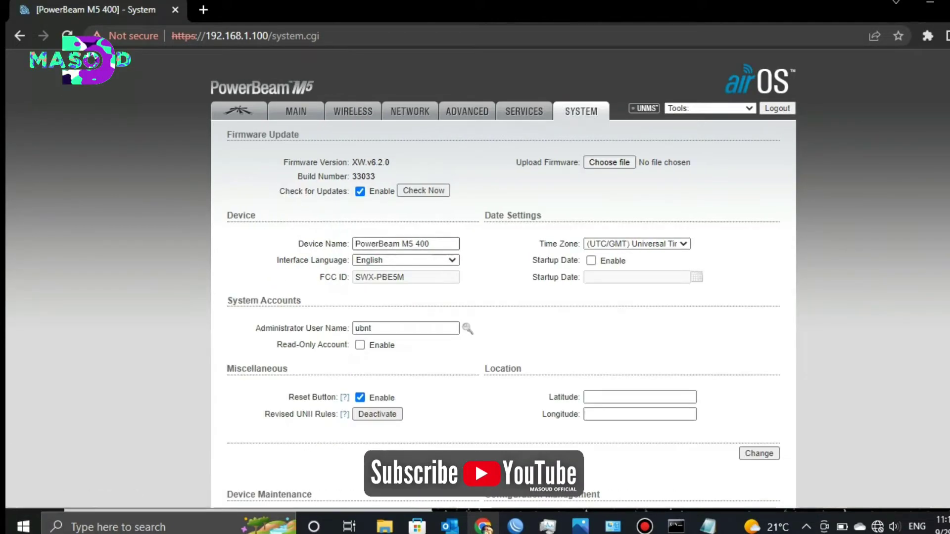
key(BackSpace)
key(BackSpace)
key(BackSpace)
key(BackSpace)
key(BackSpace)
key(BackSpace)
key(BackSpace)
key(BackSpace)
key(BackSpace)
key(BackSpace)
key(BackSpace)
key(BackSpace)
key(BackSpace)
key(BackSpace)
key(BackSpace)
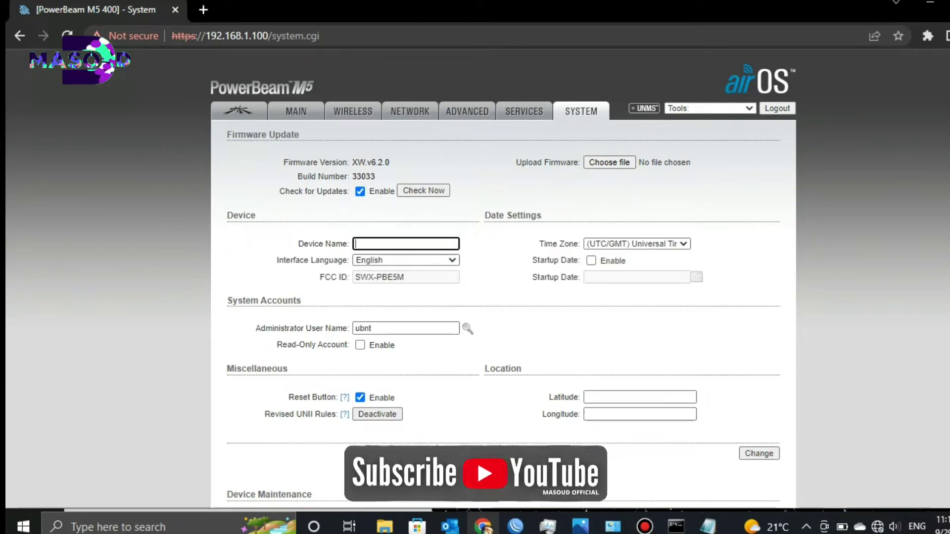
text(M)
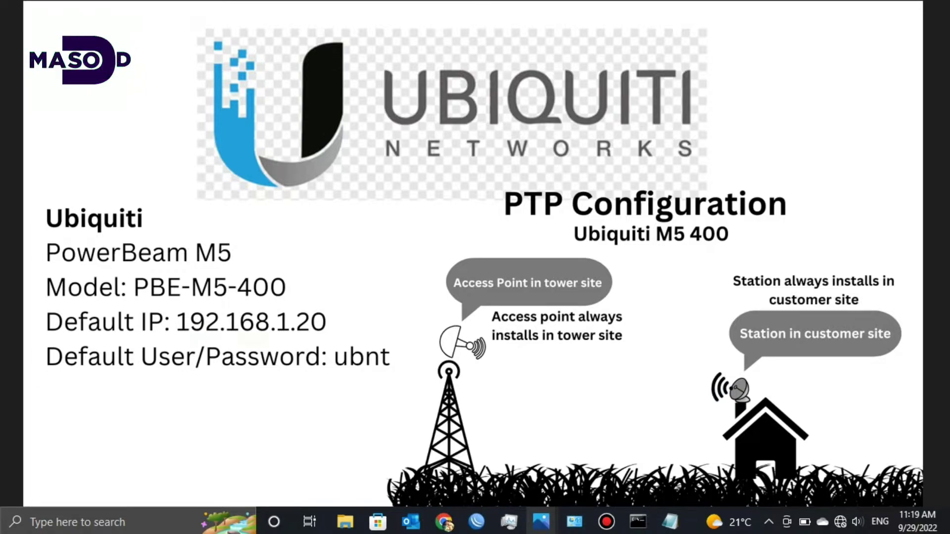
Start a continuous 'ping 192.168.1.20 -t' in Command Prompt.
mouse_move(638, 522)
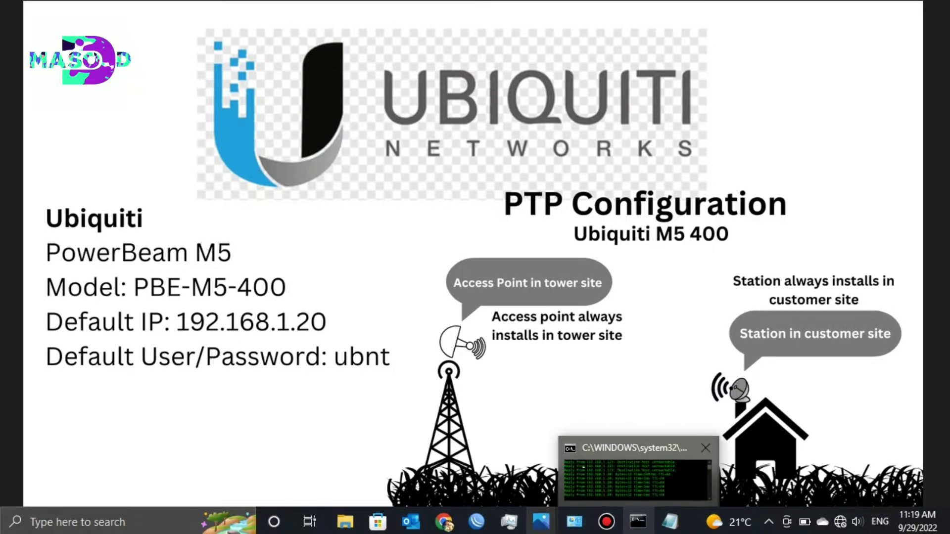
key(super+r)
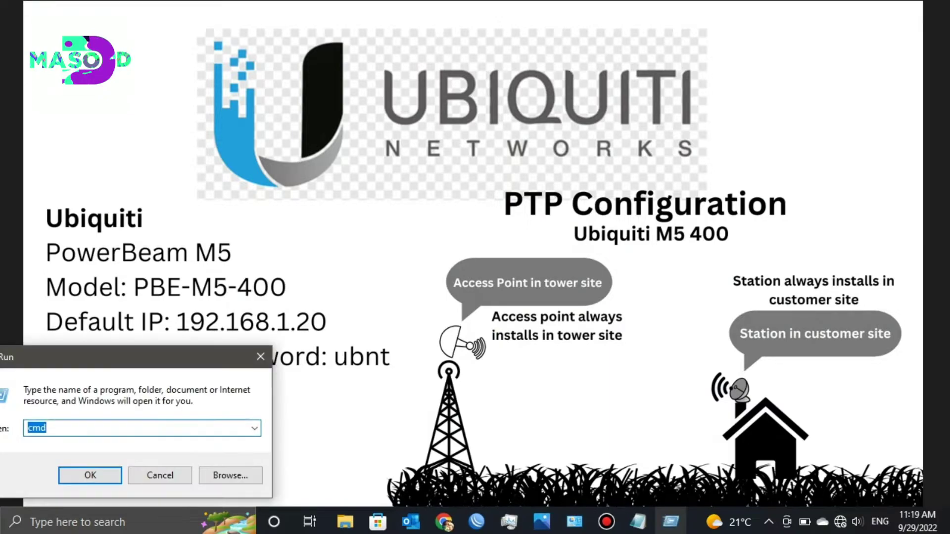
key(Return)
text(ping 192)
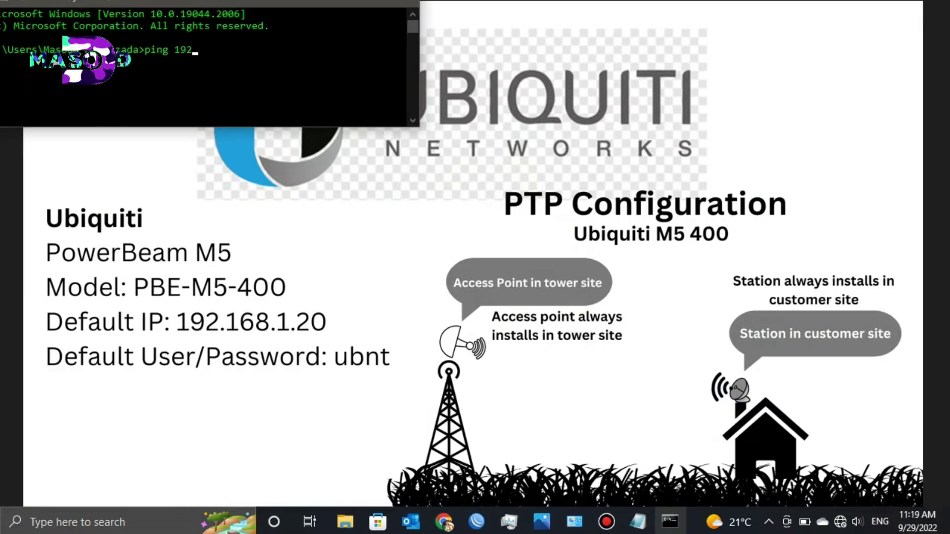
text(.168.1.20 -t)
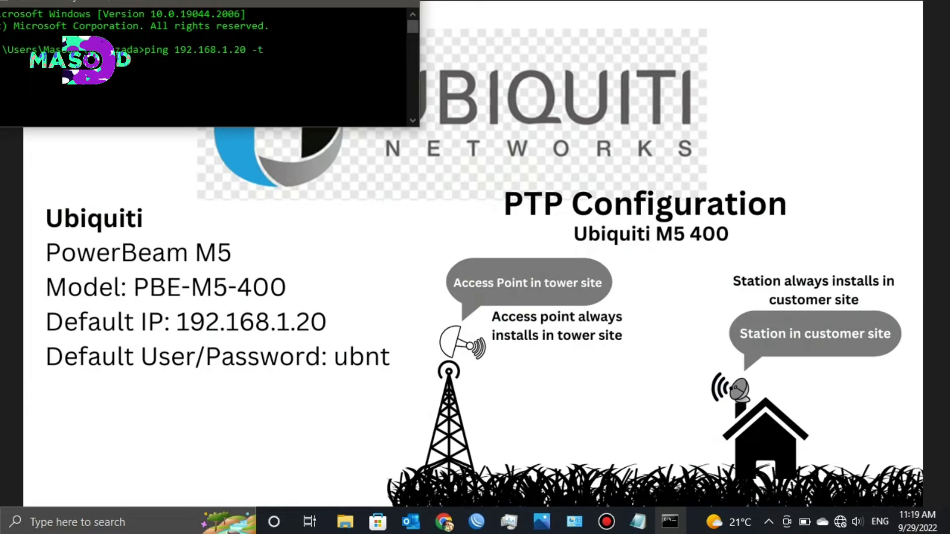
key(Return)
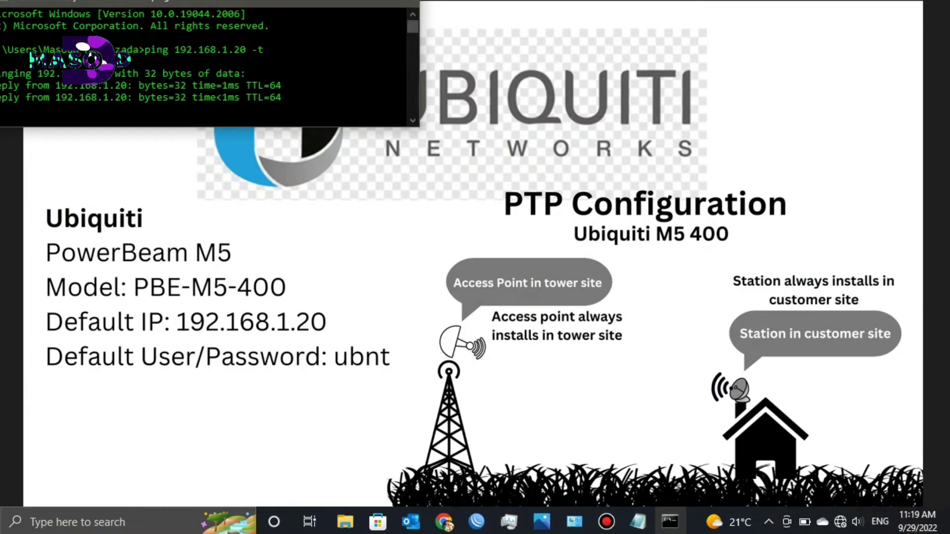
Move the ping window to show replies, minimize it, and return to the browser.
drag(299, 6, 343, 92)
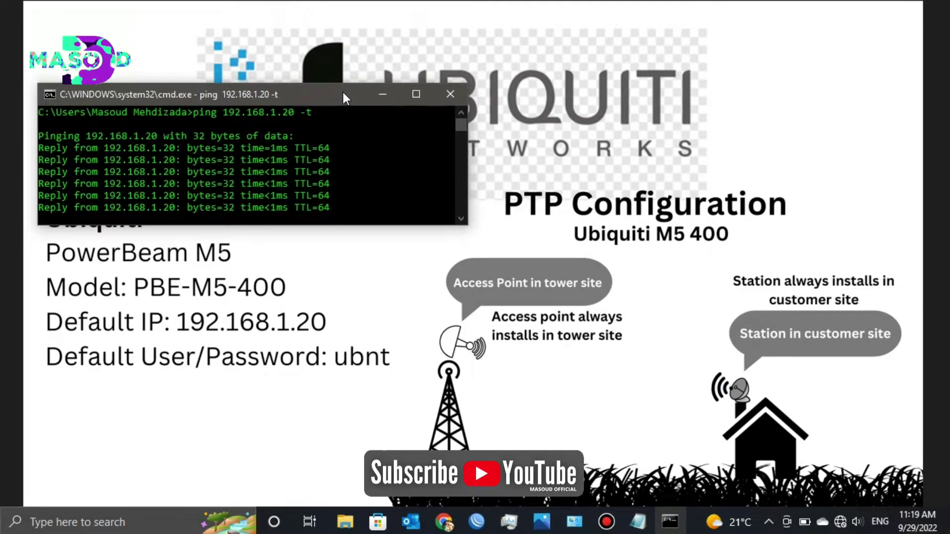
click(382, 92)
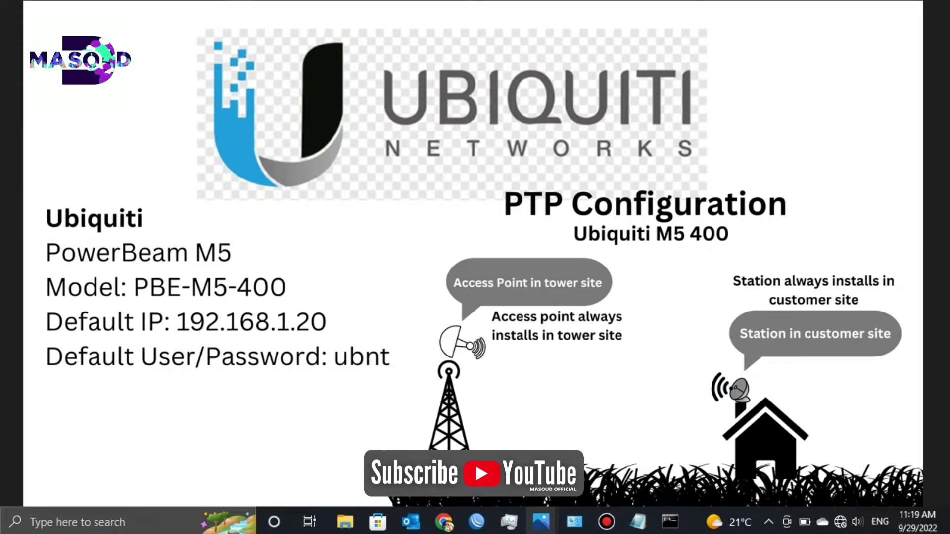
mouse_move(575, 522)
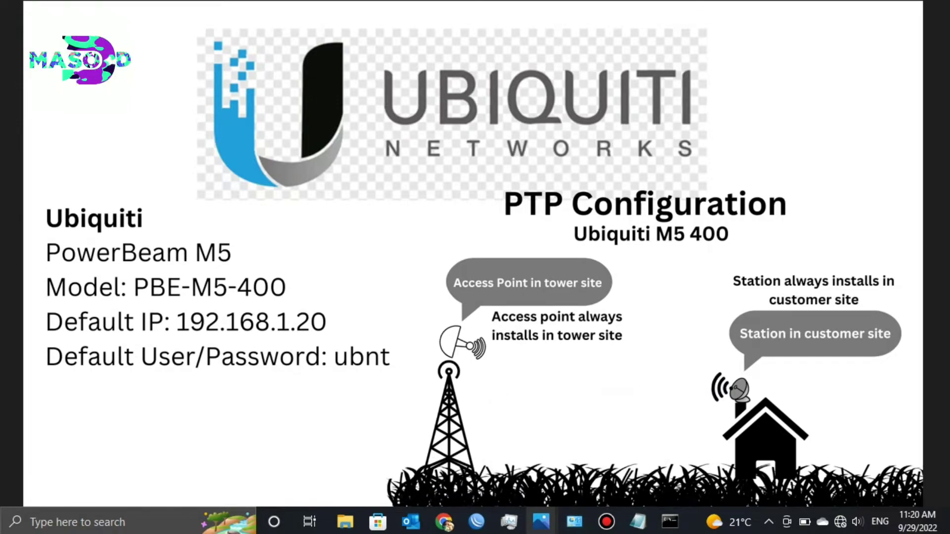
click(443, 522)
Load 192.168.1.20 in the browser and proceed past the certificate warning.
text(192.16)
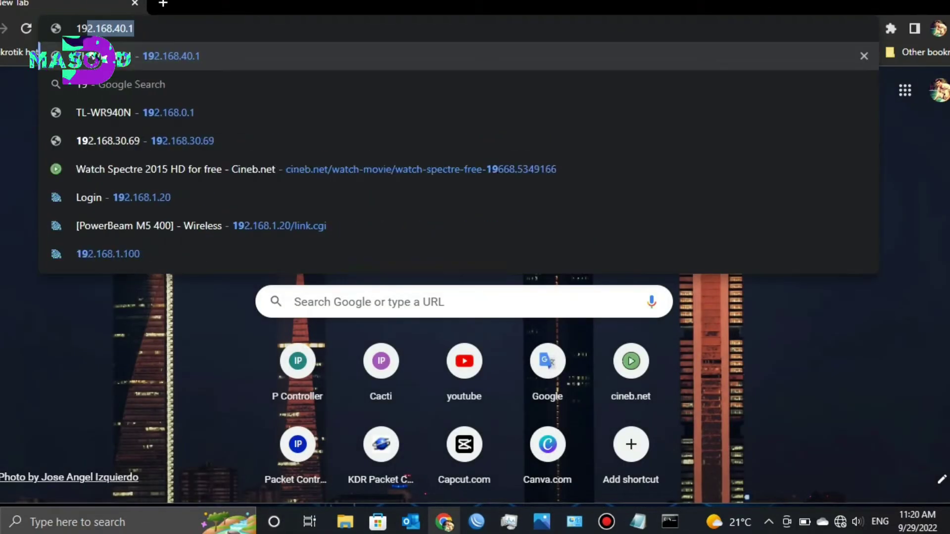
text(8.1.)
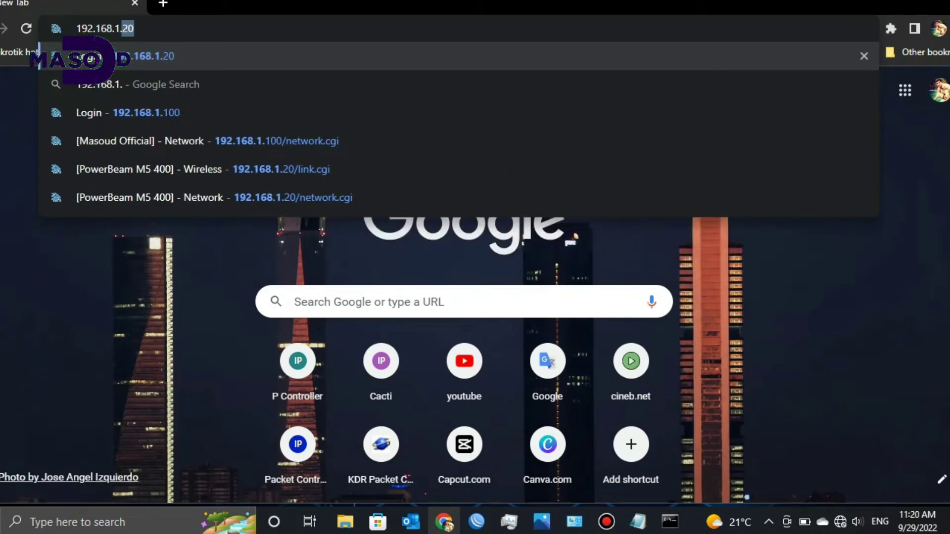
key(Return)
click(280, 408)
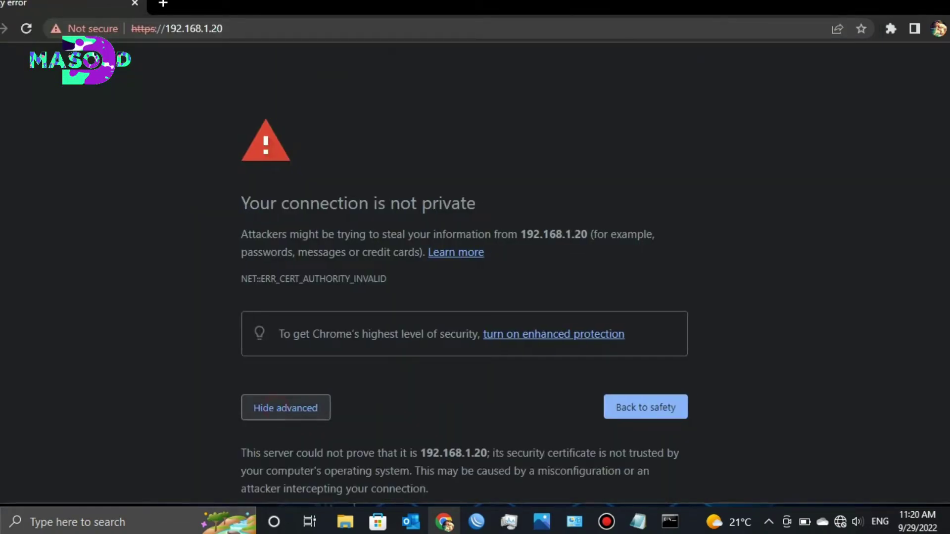
scroll(309, 445, down, 2)
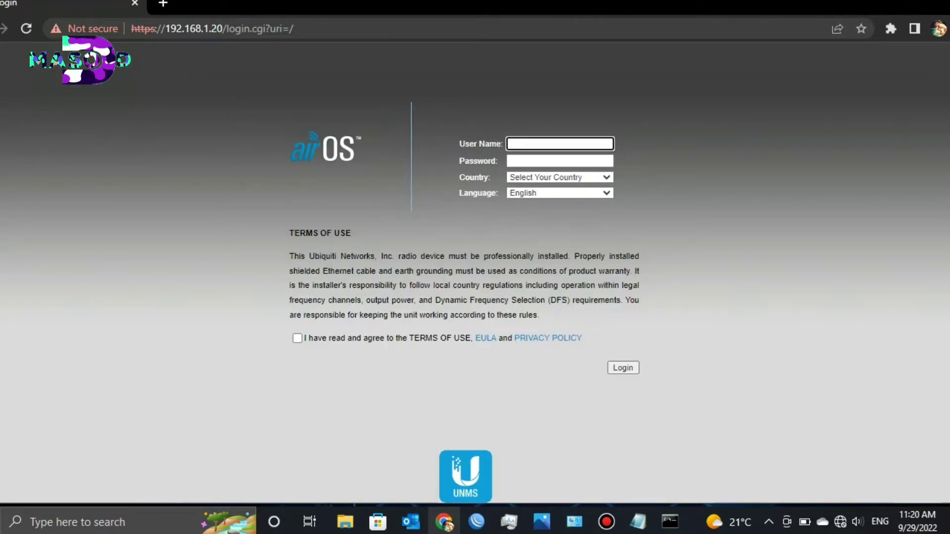
Set Country to United States and accept the terms of use.
click(536, 176)
key(u)
key(u)
key(u)
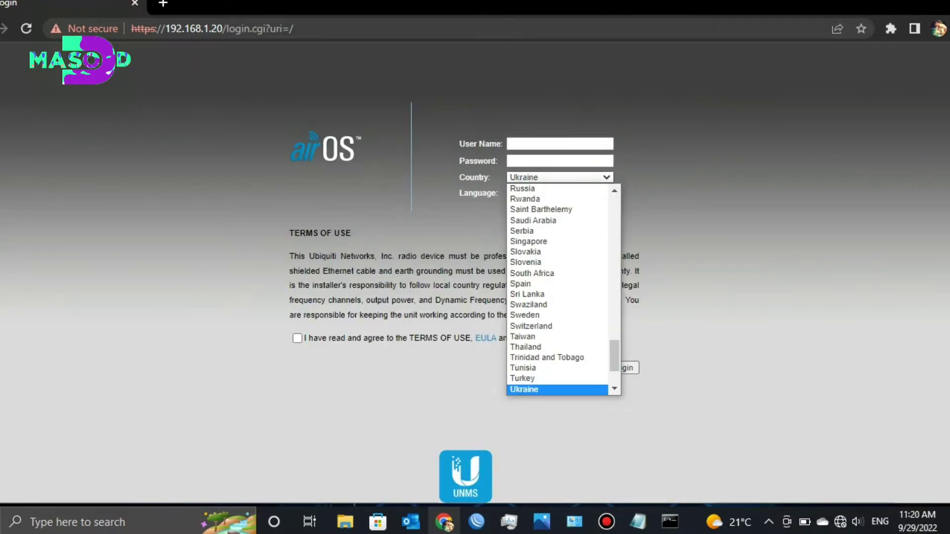
key(u)
key(Return)
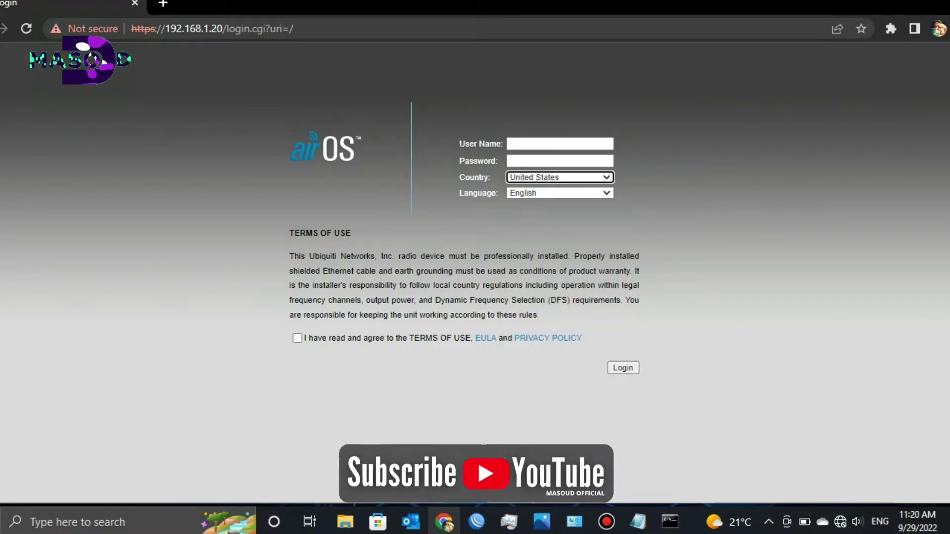
click(297, 338)
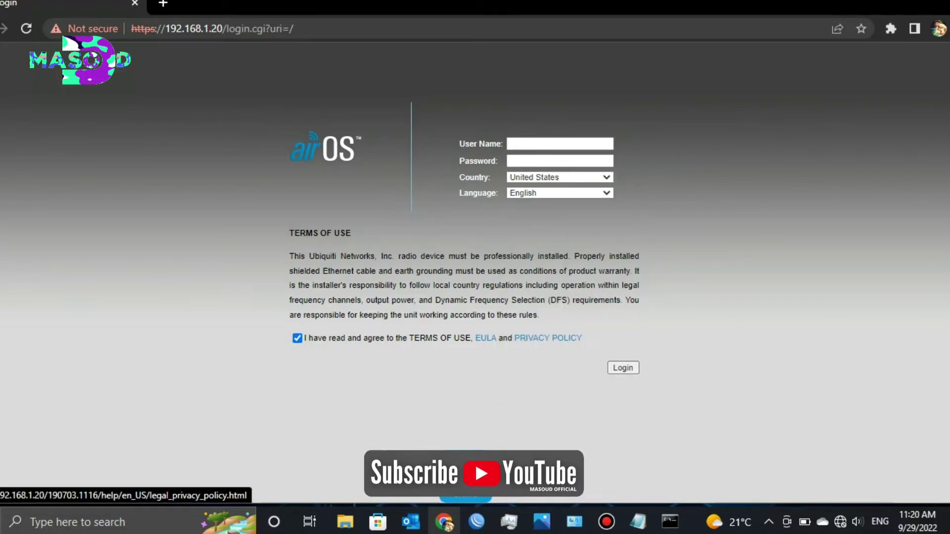
scroll(464, 396, down, 2)
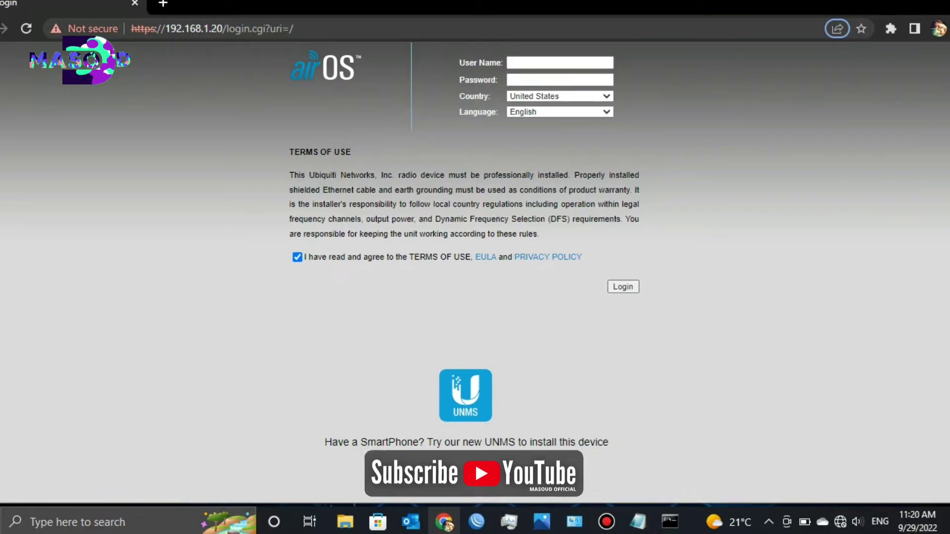
Log in with the default username and password.
click(559, 62)
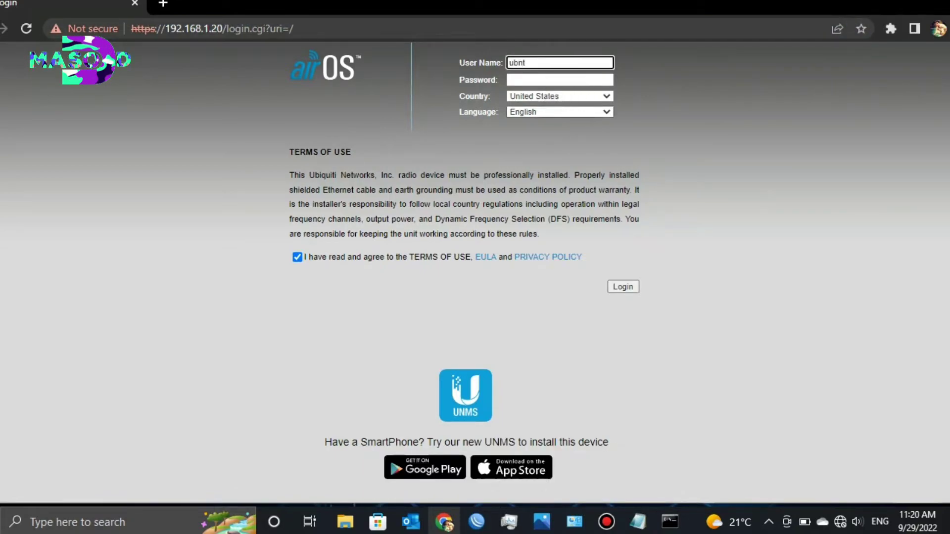
key(Tab)
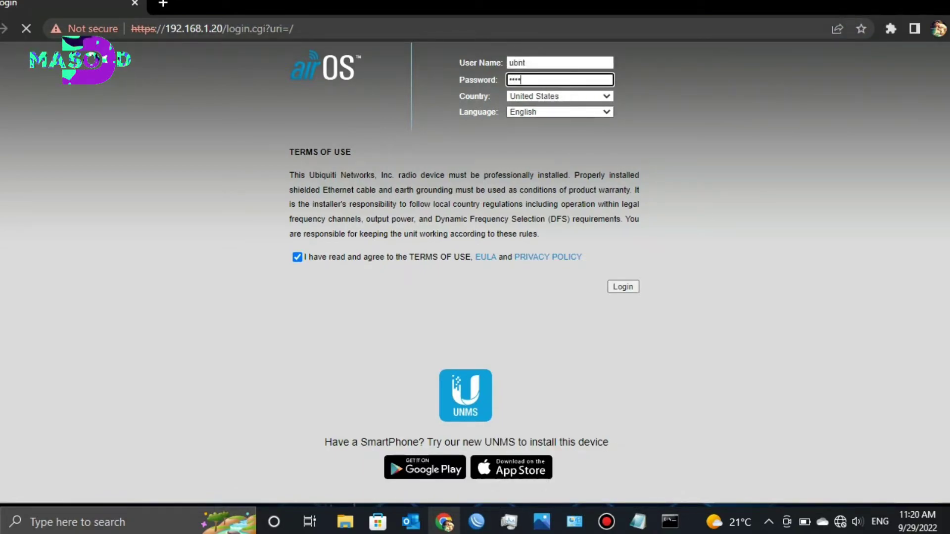
key(Return)
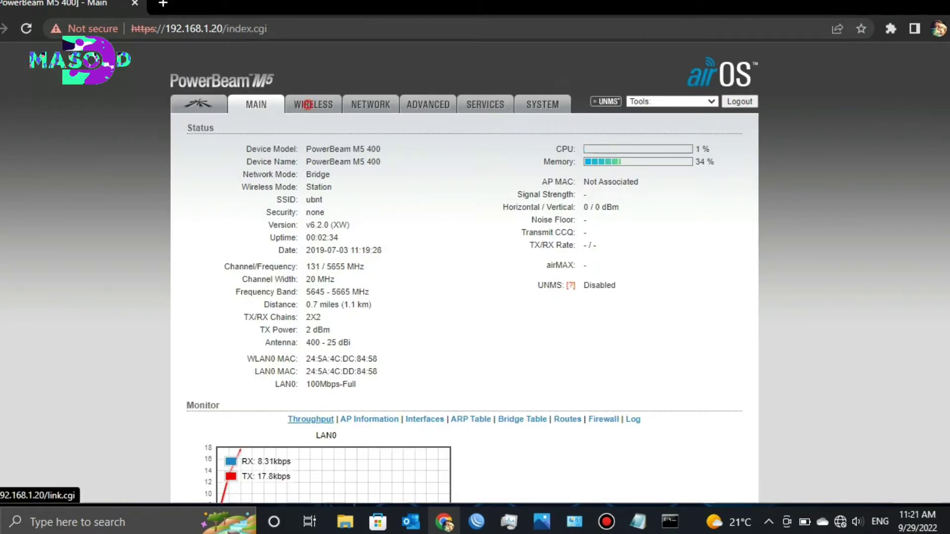
On the Wireless tab, keep Station mode, enable WDS, and replace the SSID with 'm'.
click(313, 105)
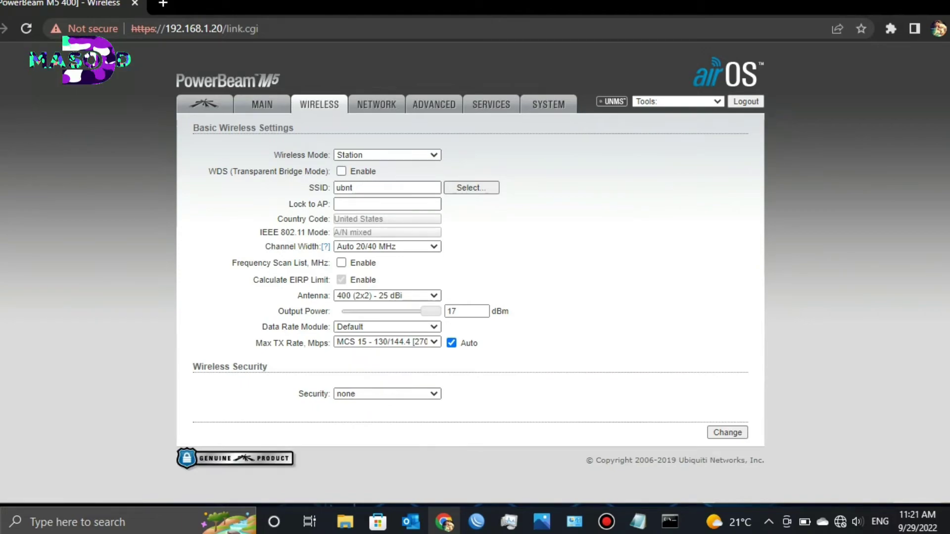
click(387, 155)
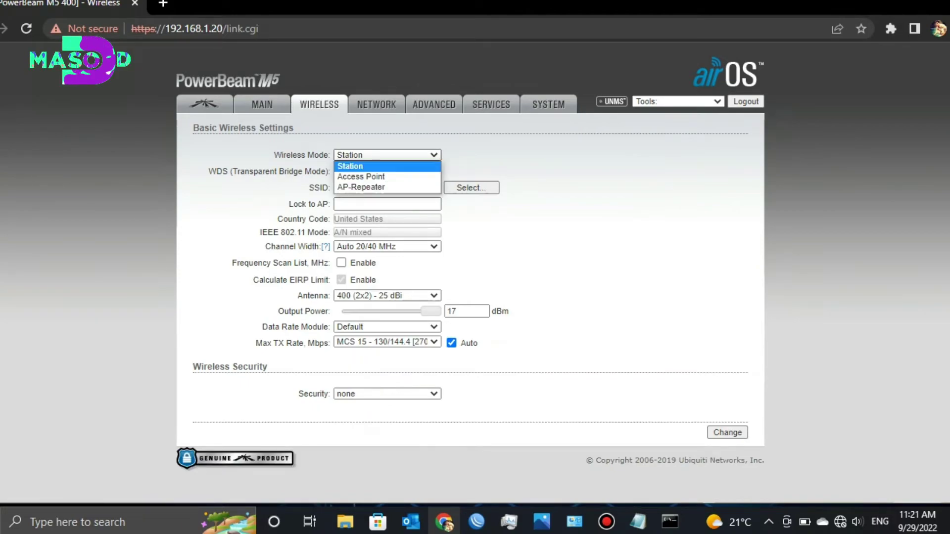
key(Return)
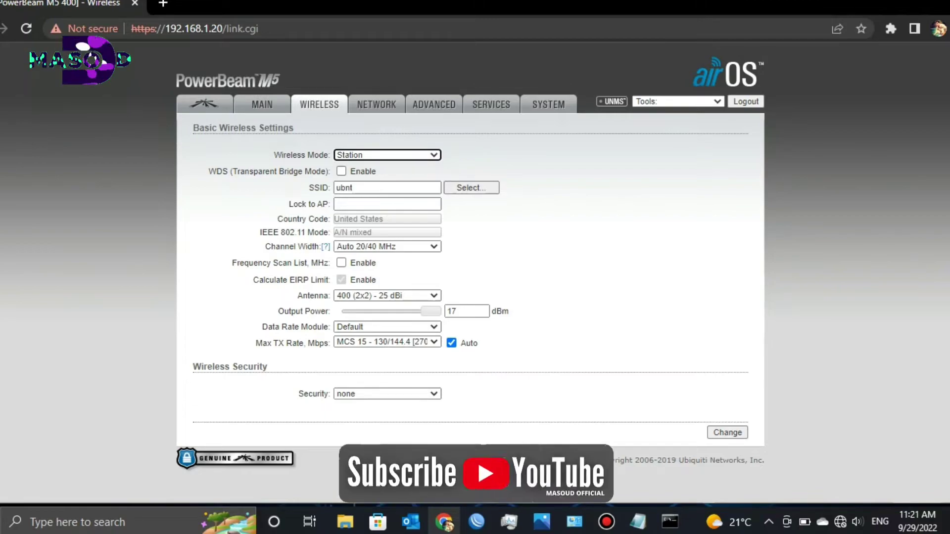
key(Tab)
key(space)
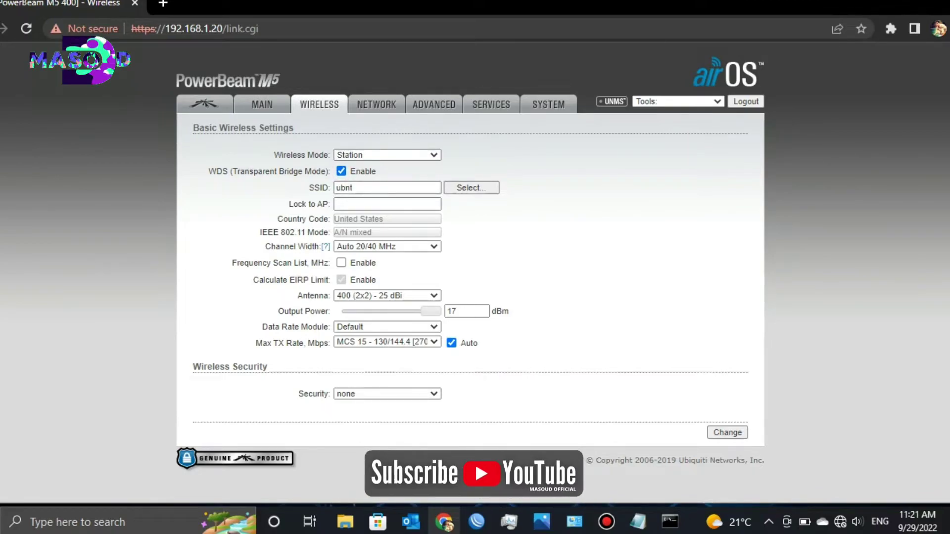
click(362, 189)
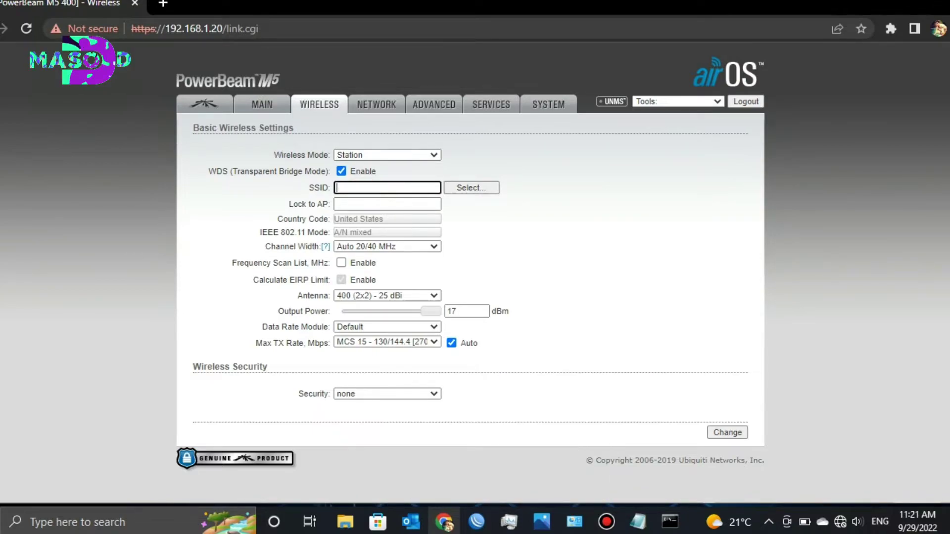
text(m)
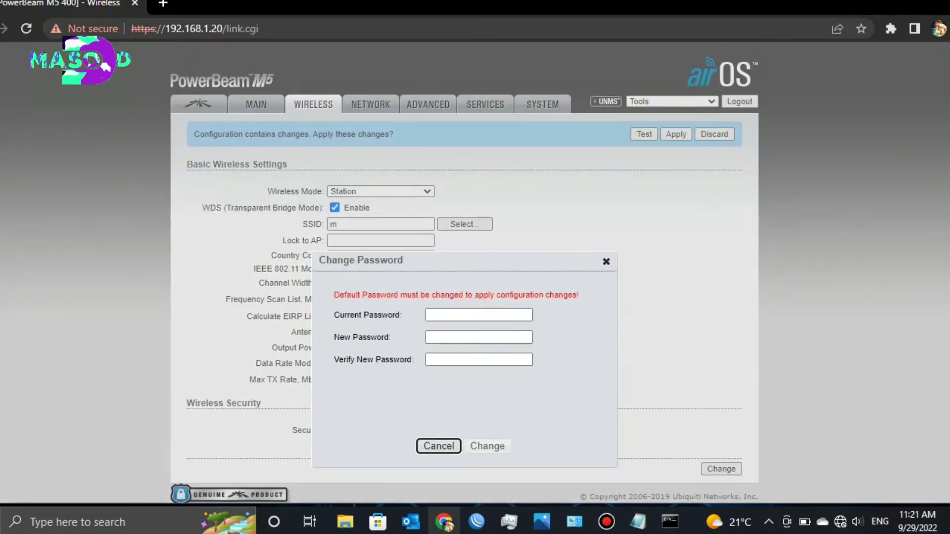
Dismiss the Change Password prompt and set the SSID to Masoud Official.
click(605, 261)
click(351, 224)
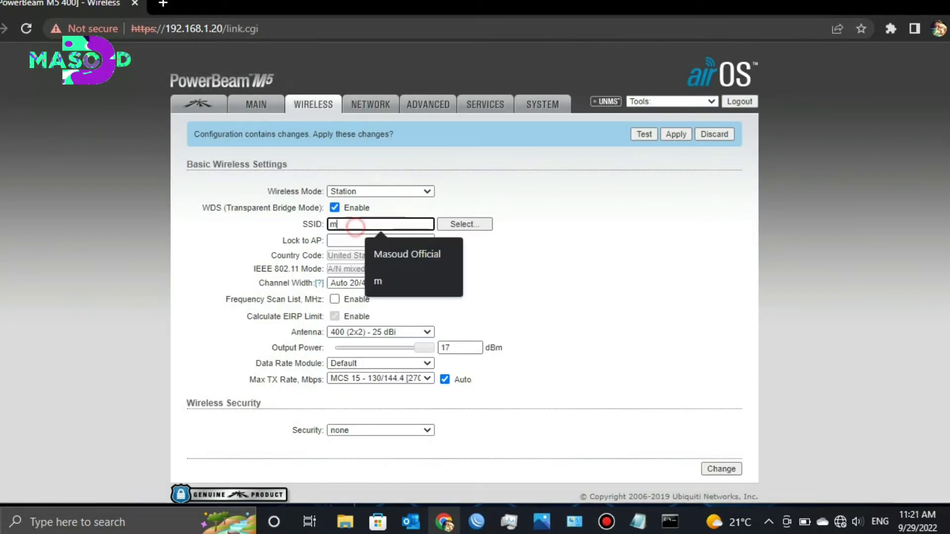
key(Return)
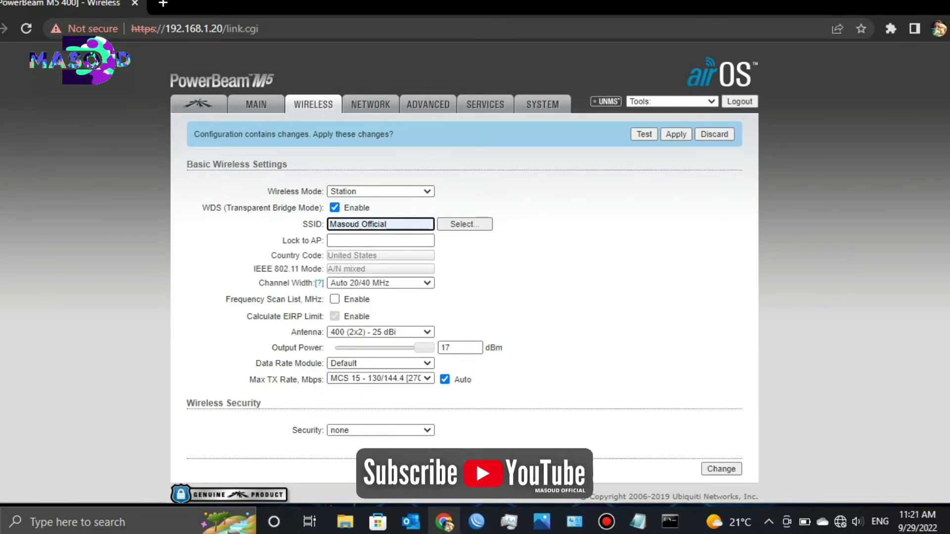
Keep channel width Auto 20/40 MHz and select antenna Feed only (2x2) - 3 dBi.
click(386, 283)
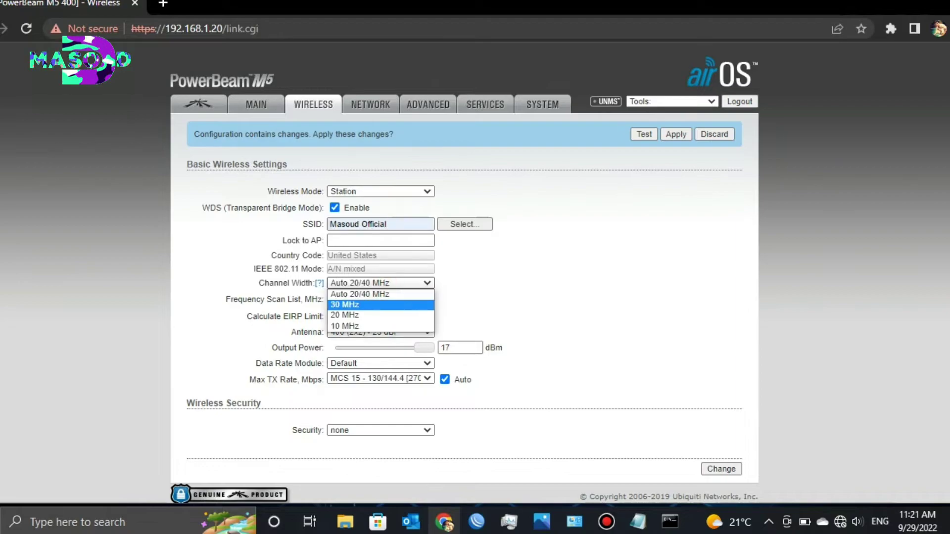
click(370, 295)
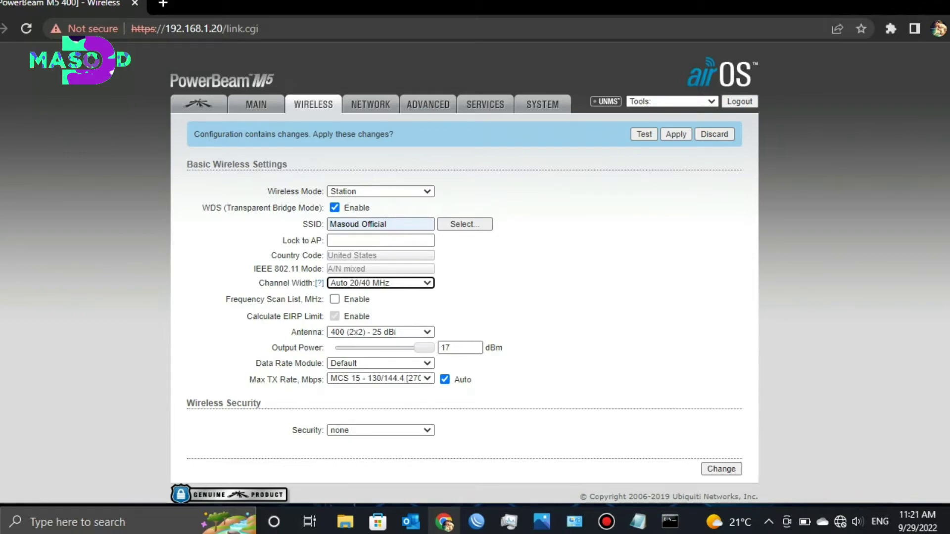
click(366, 332)
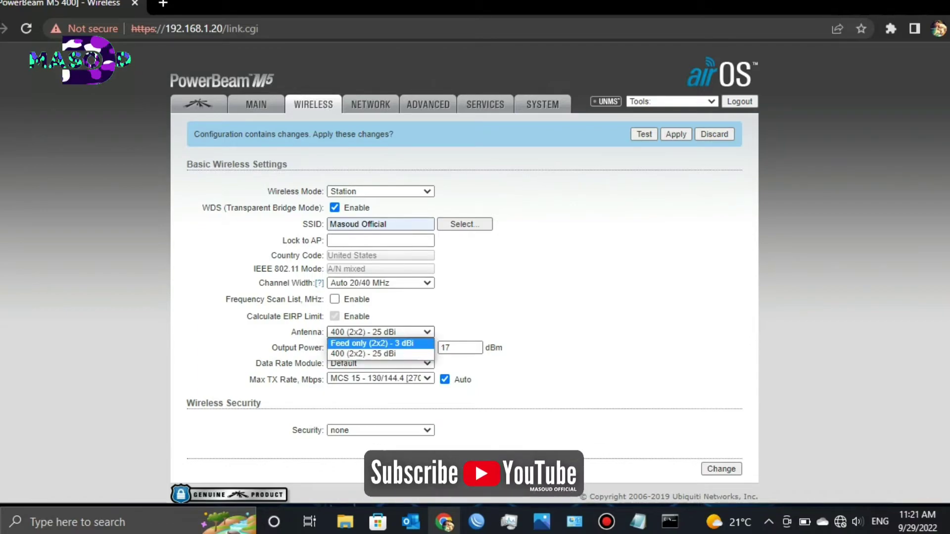
click(359, 347)
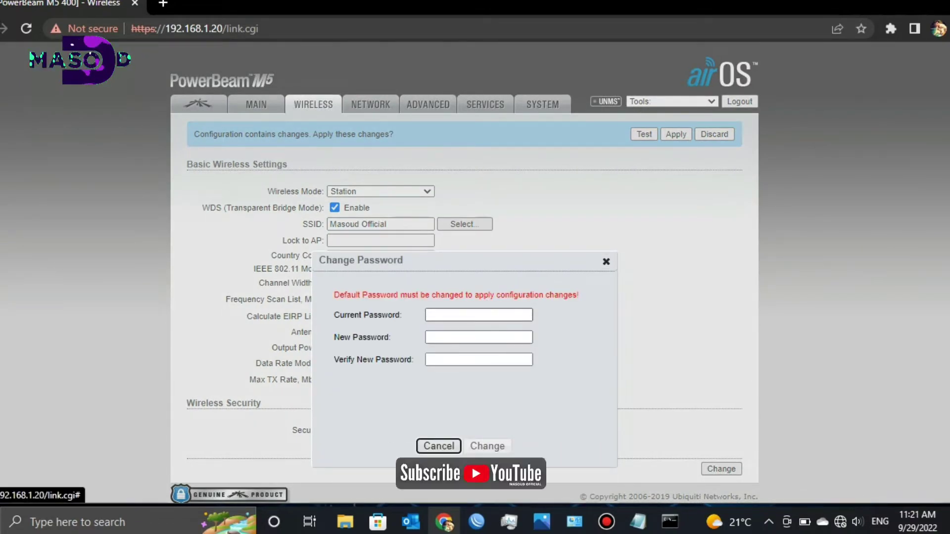
Enter the current default password in the Change Password dialog.
click(465, 313)
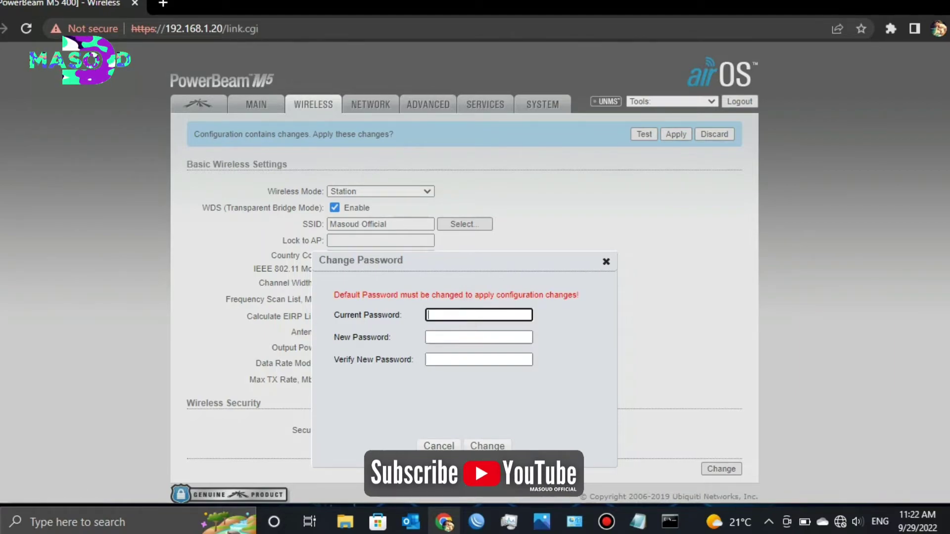
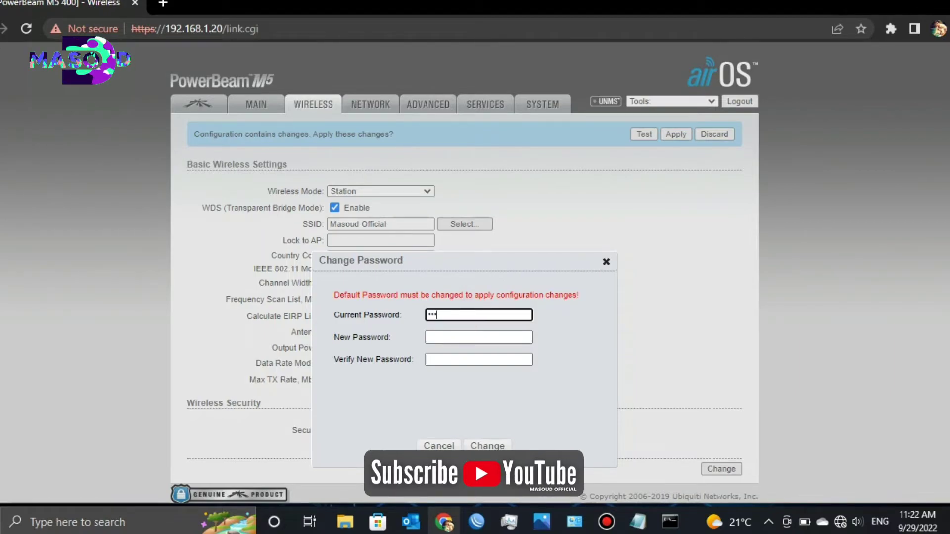
key(Tab)
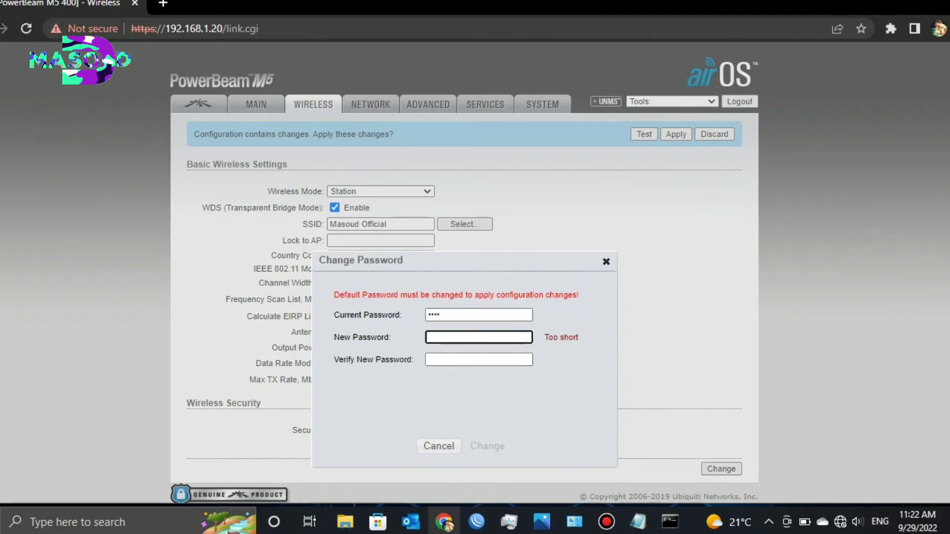
Copy the new password from the Notepad note.
click(638, 522)
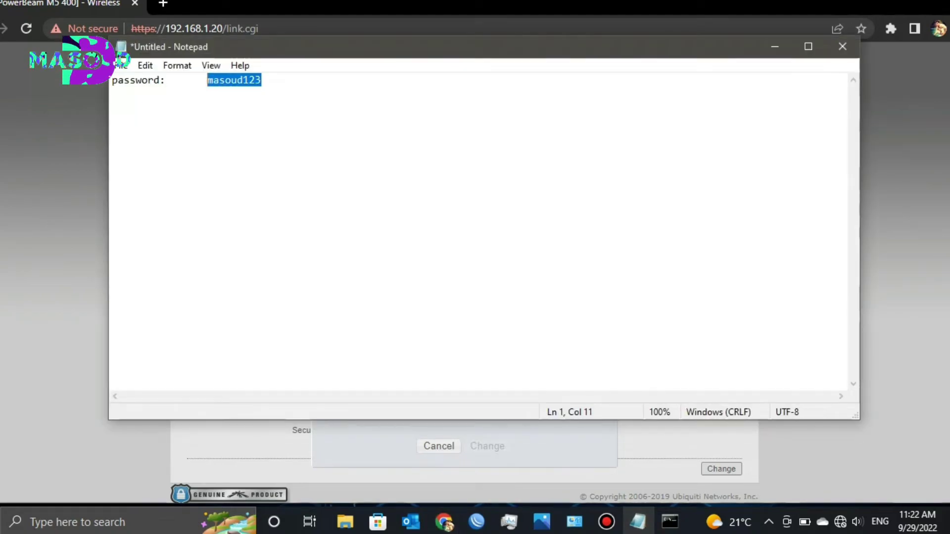
drag(261, 80, 207, 81)
right_click(229, 80)
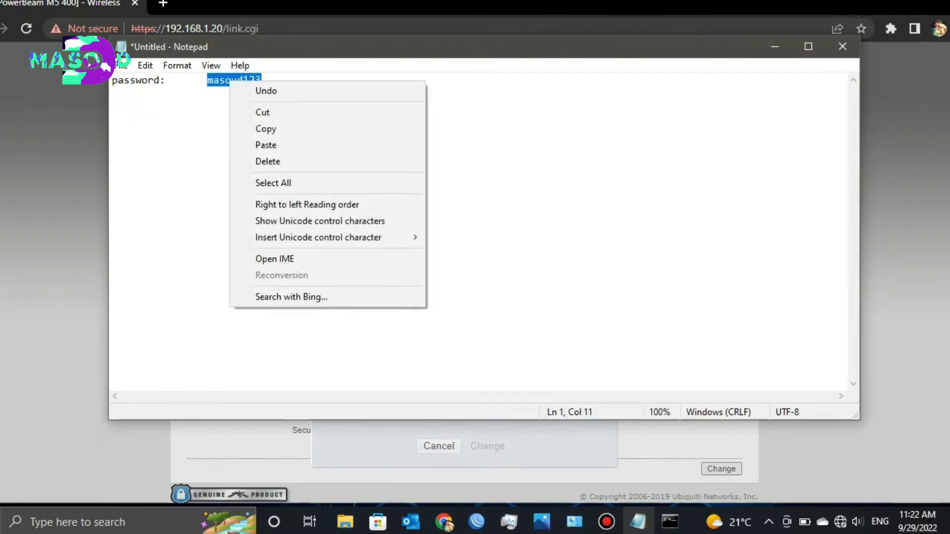
click(260, 130)
click(775, 47)
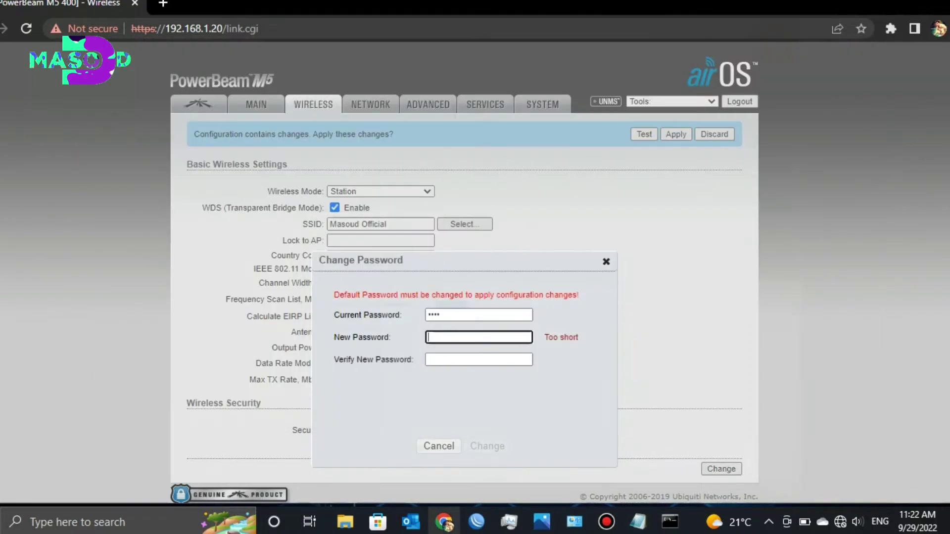
Paste the new password into the New and Verify fields and confirm the change.
click(454, 336)
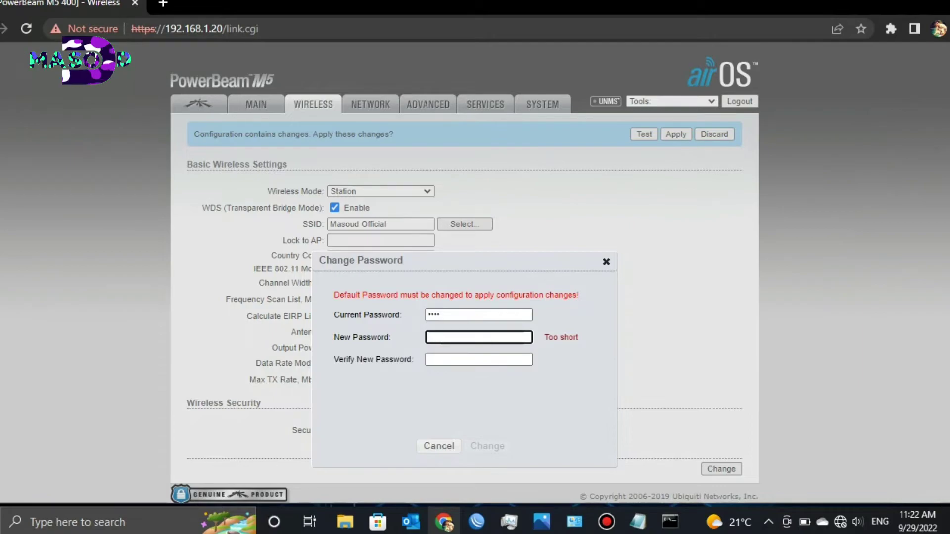
key(ctrl+v)
click(474, 361)
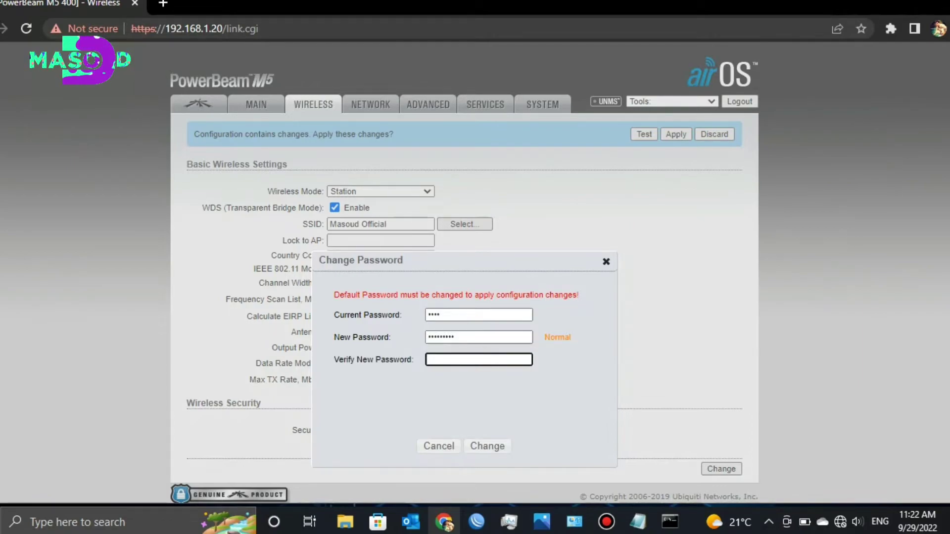
click(487, 446)
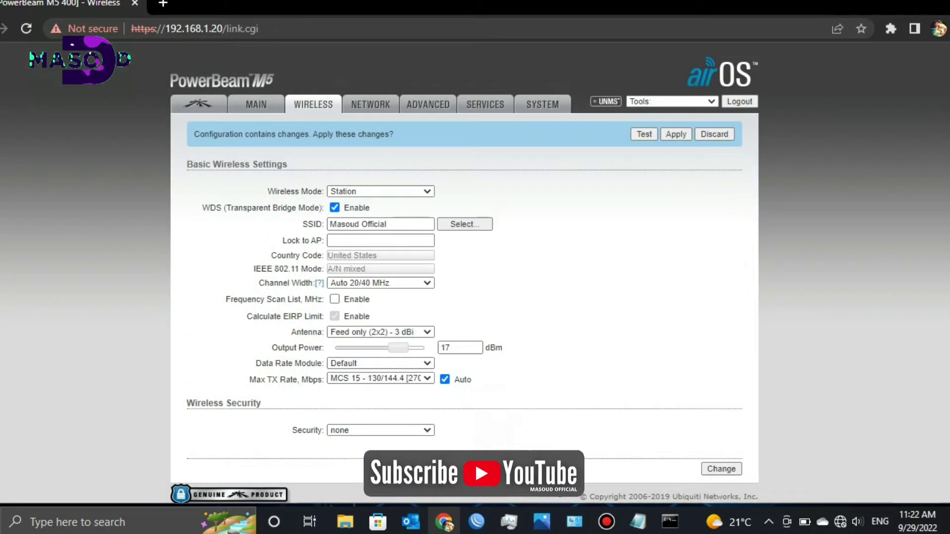
Apply the pending changes, watch the ping until replies resume, and return to Chrome.
click(679, 136)
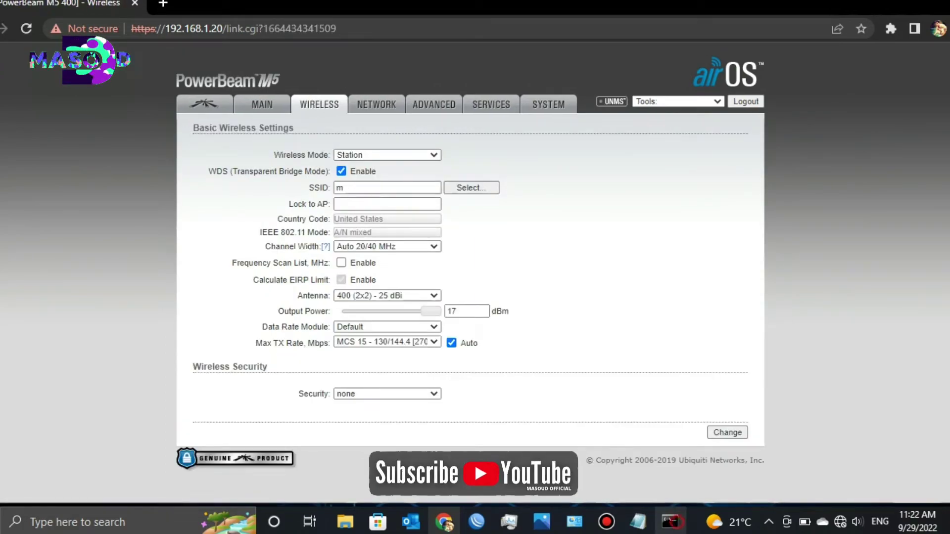
key(alt+Tab)
drag(316, 91, 301, 146)
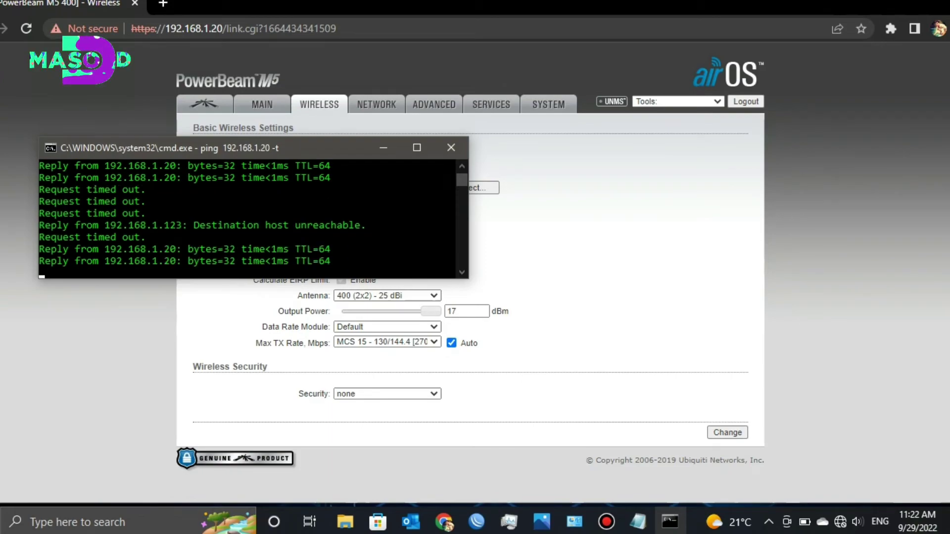
key(alt+Tab)
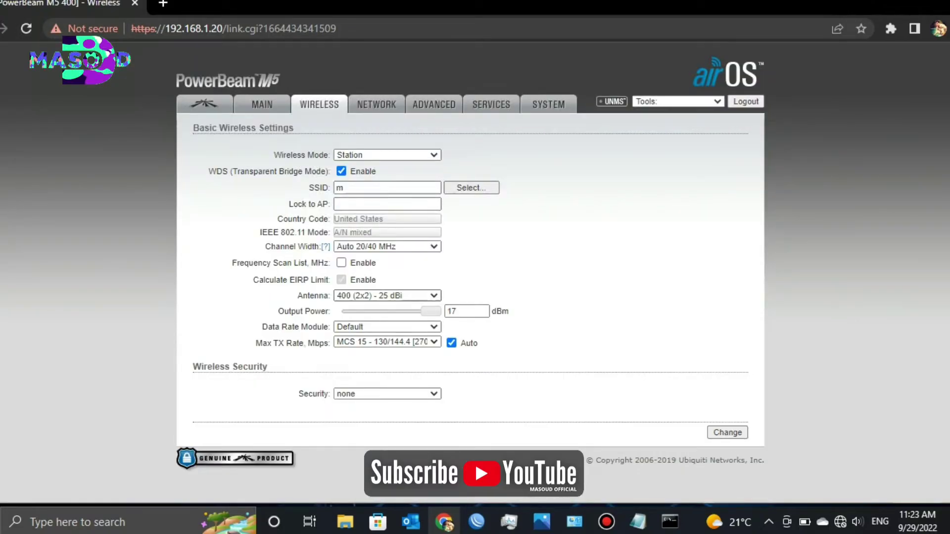
Set antenna Feed only (2x2) - 3 dBi, clear output power, choose WPA2-AES, and save.
click(388, 295)
click(371, 308)
key(BackSpace)
key(BackSpace)
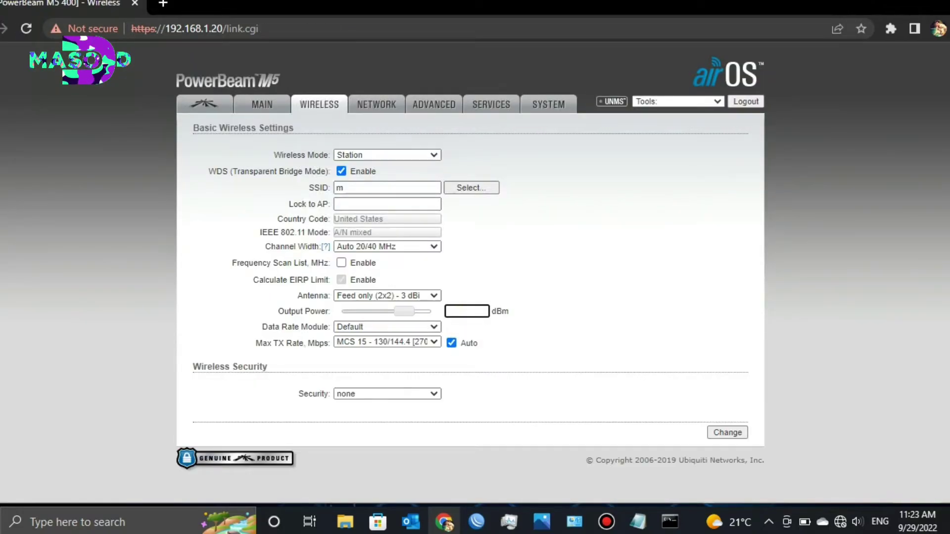
click(405, 393)
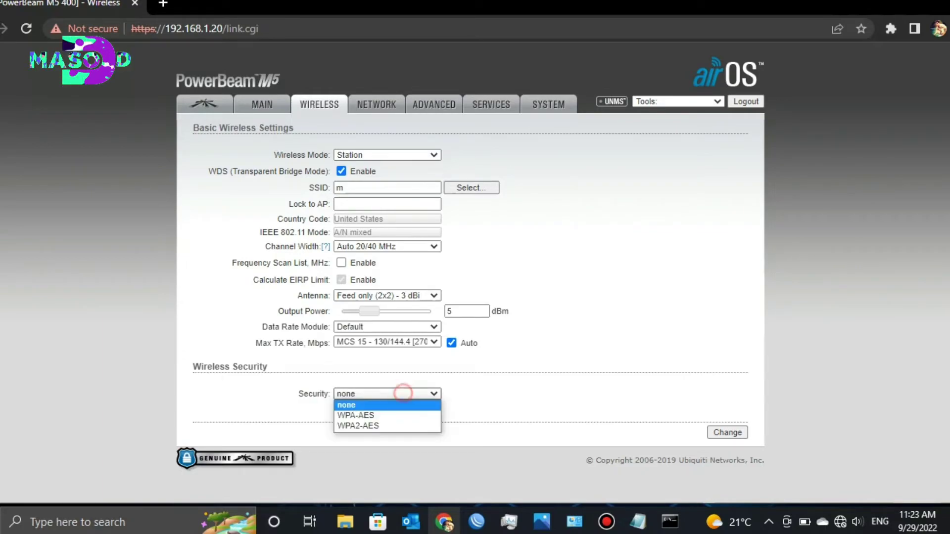
click(371, 422)
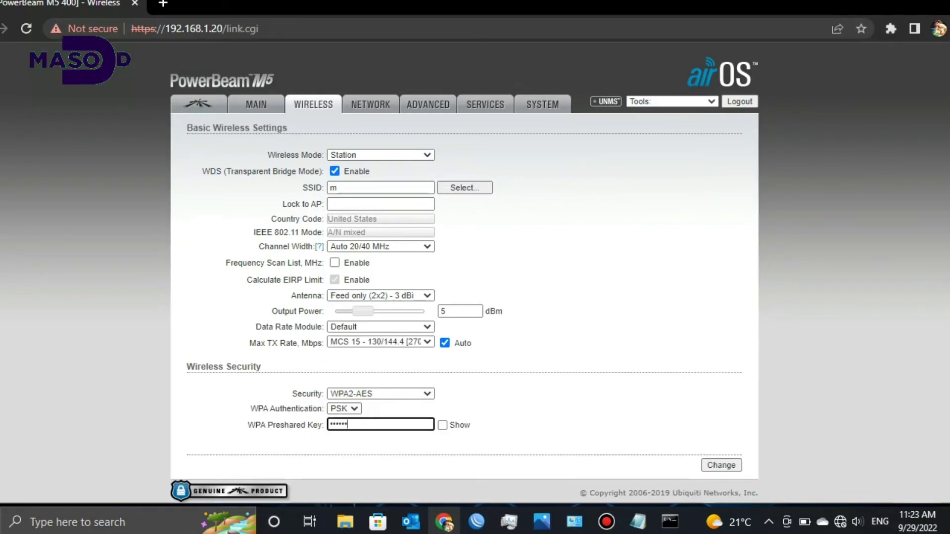
click(719, 465)
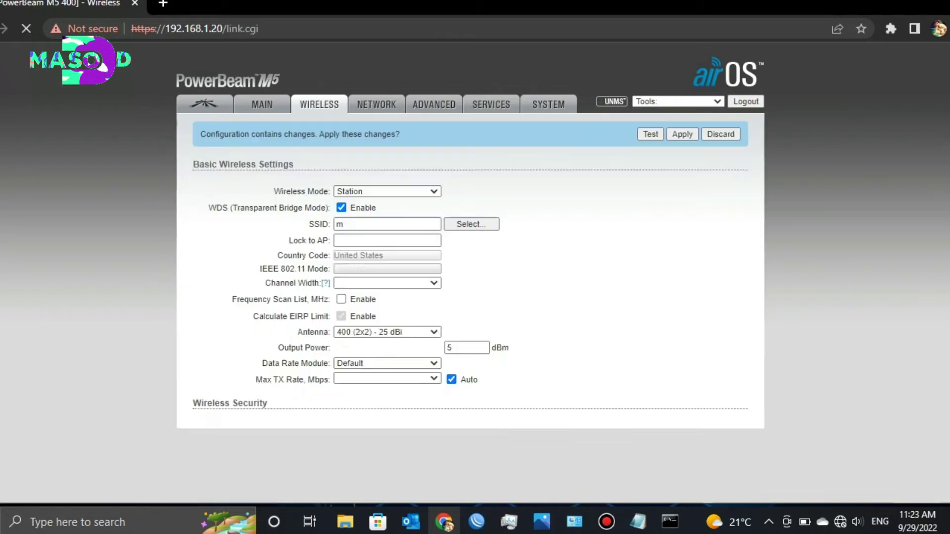
Apply the changes with SSID Masoud Official and confirm the ping still replies.
click(381, 187)
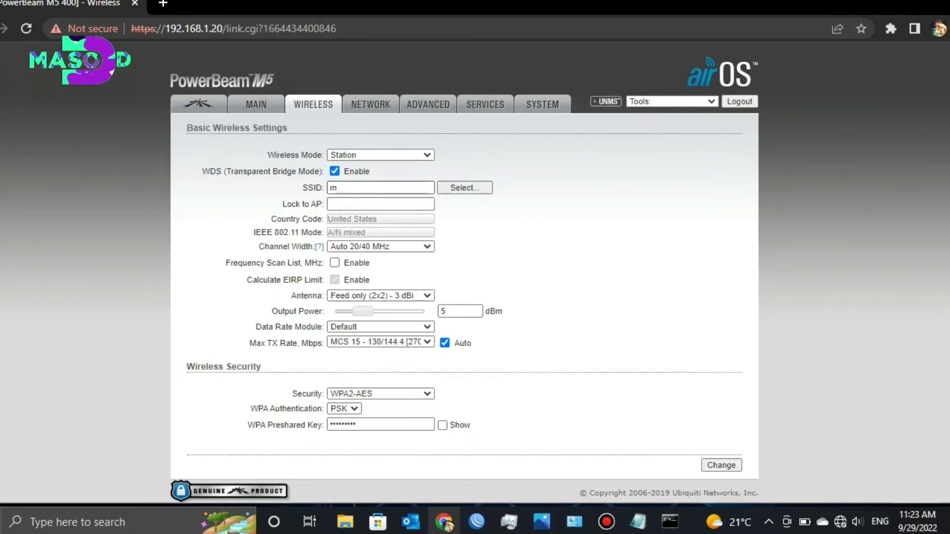
click(392, 217)
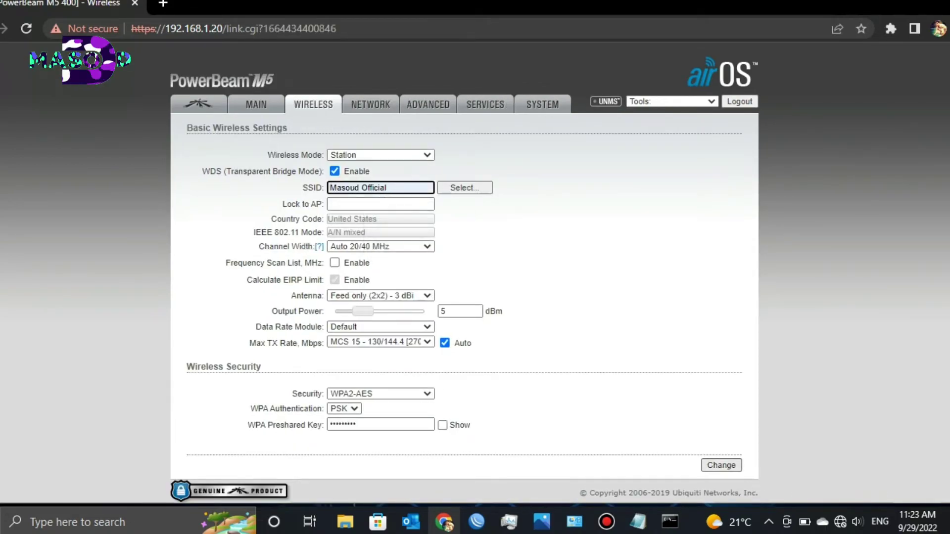
key(Return)
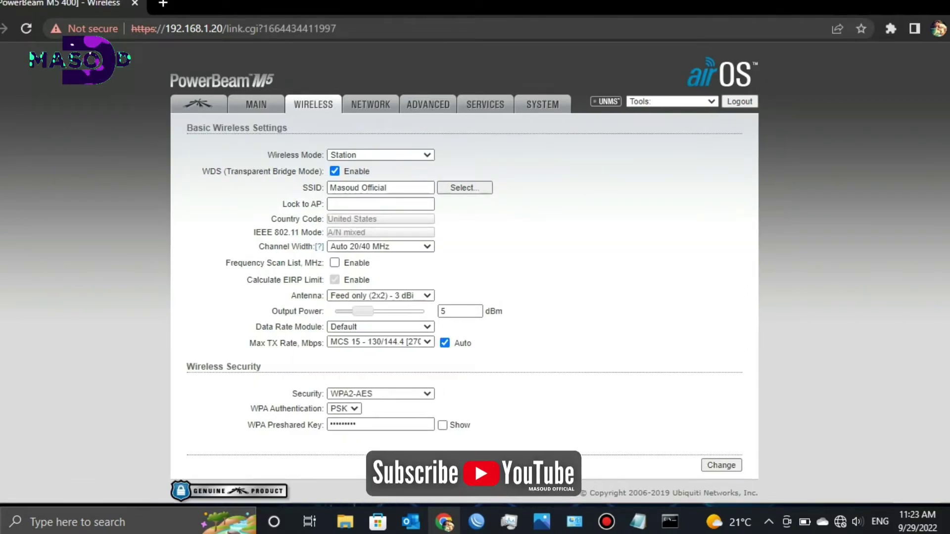
key(alt+Tab)
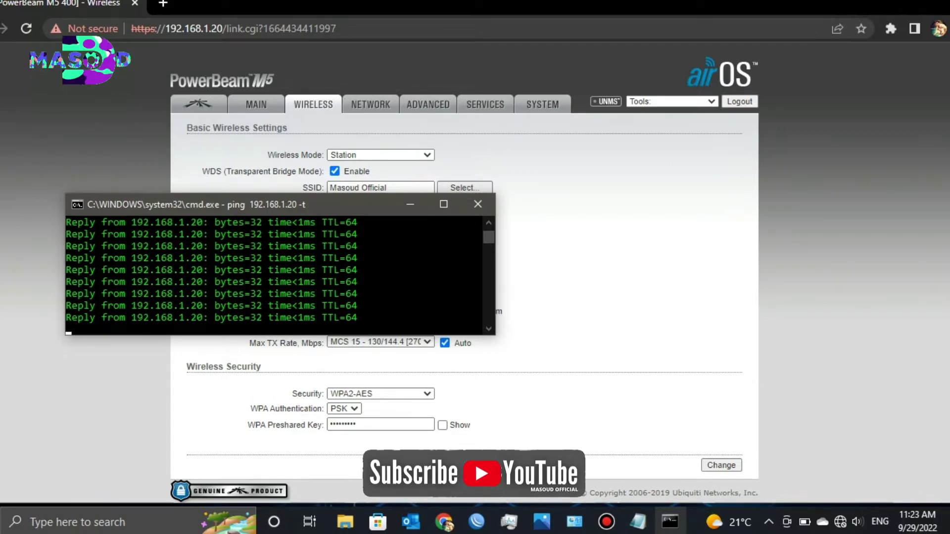
key(alt+Tab)
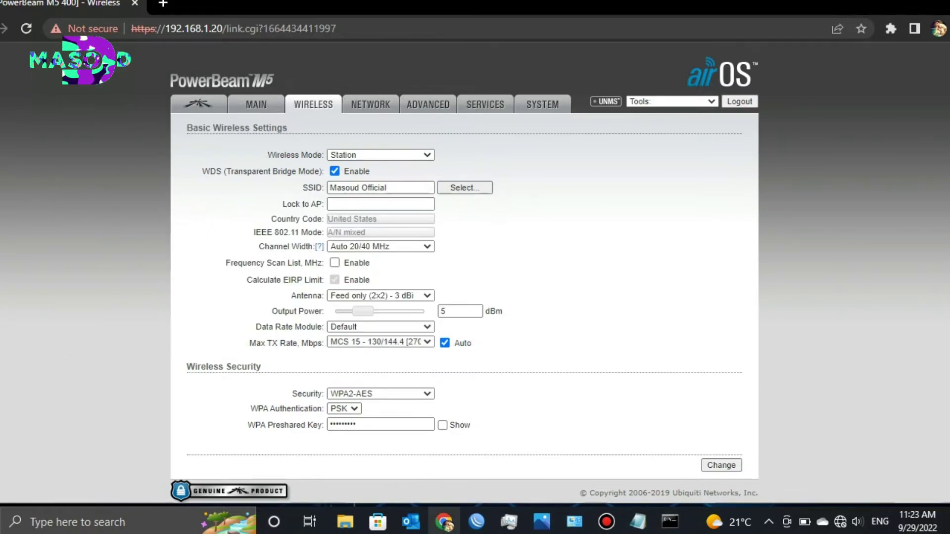
click(371, 105)
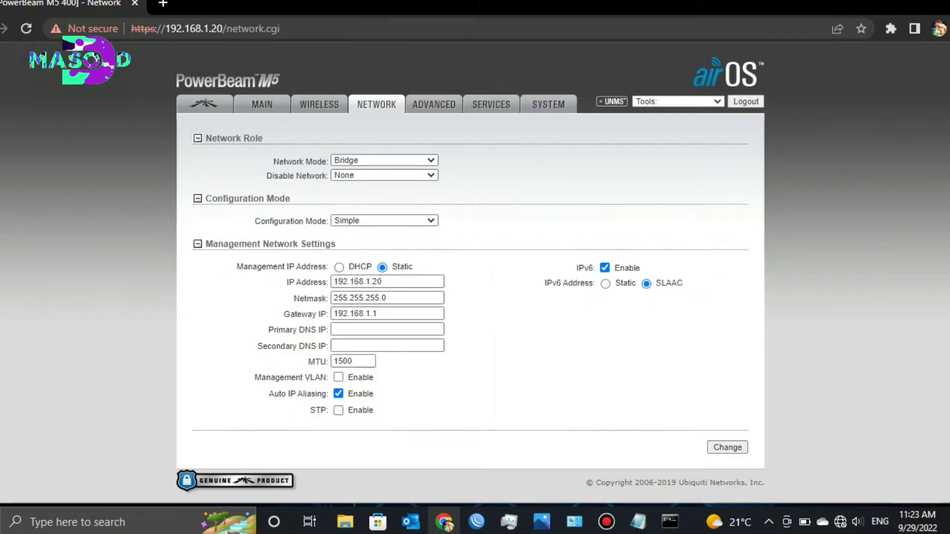
Keep Simple network mode, change the IP address to 192.168.1.101, save, and apply.
click(384, 220)
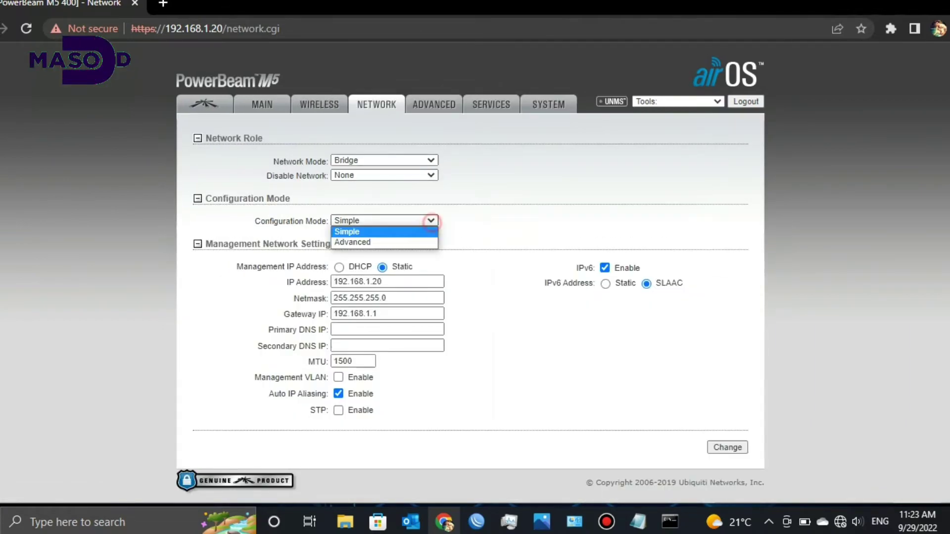
click(346, 231)
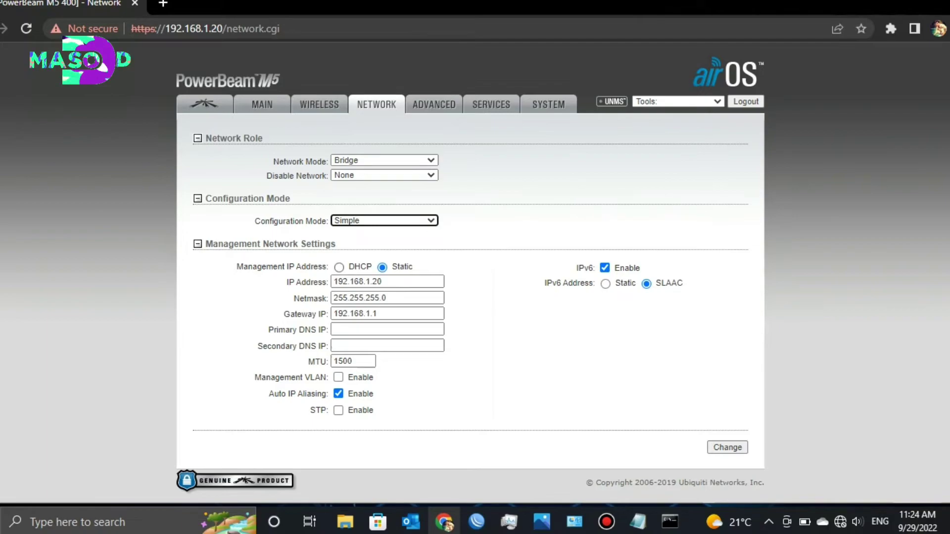
click(398, 282)
key(BackSpace)
key(BackSpace)
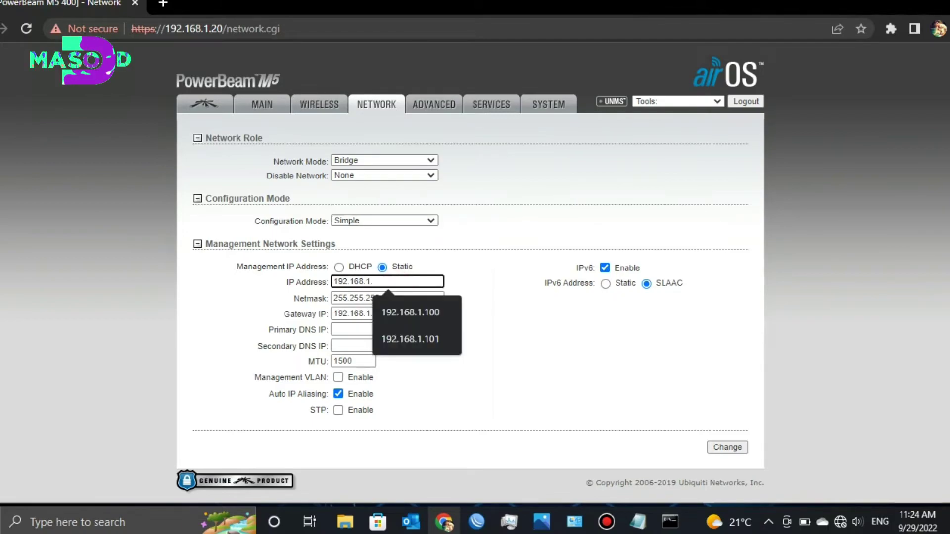
key(Down)
key(Down)
key(Return)
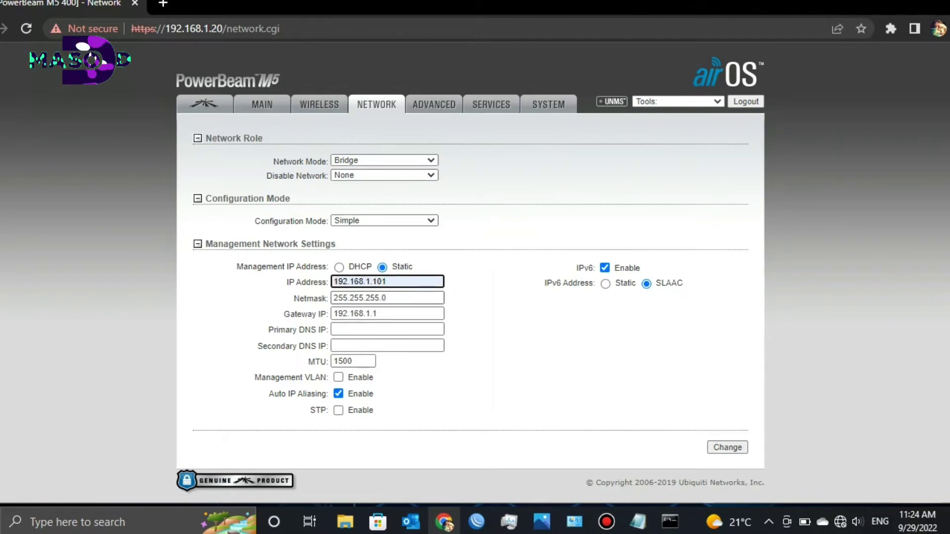
click(727, 447)
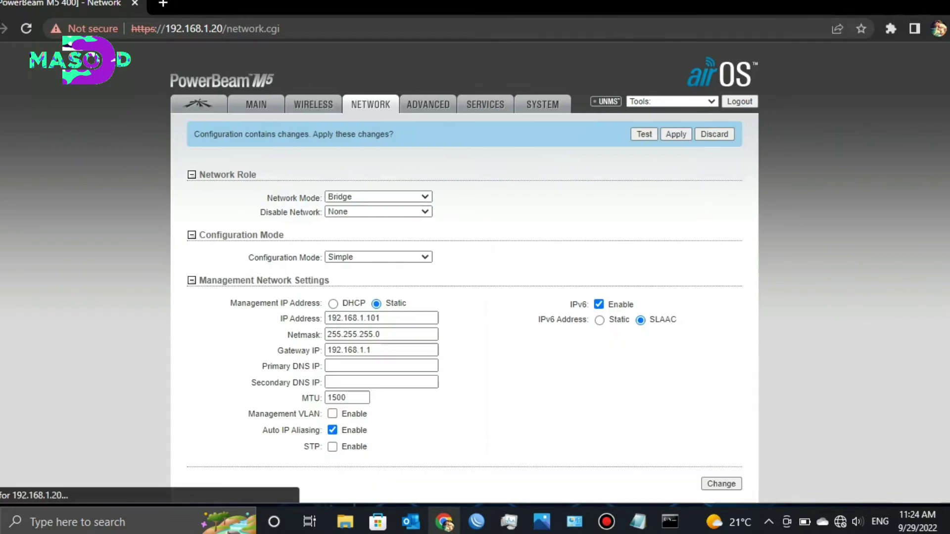
click(677, 134)
Start a continuous 'ping 192.168.1.101 -t' in a new Command Prompt.
click(670, 521)
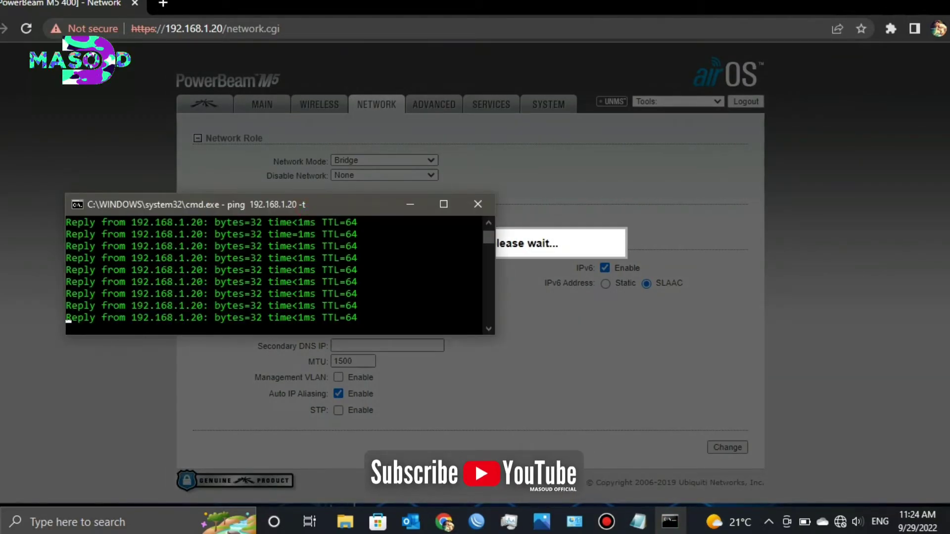
key(super+r)
key(Return)
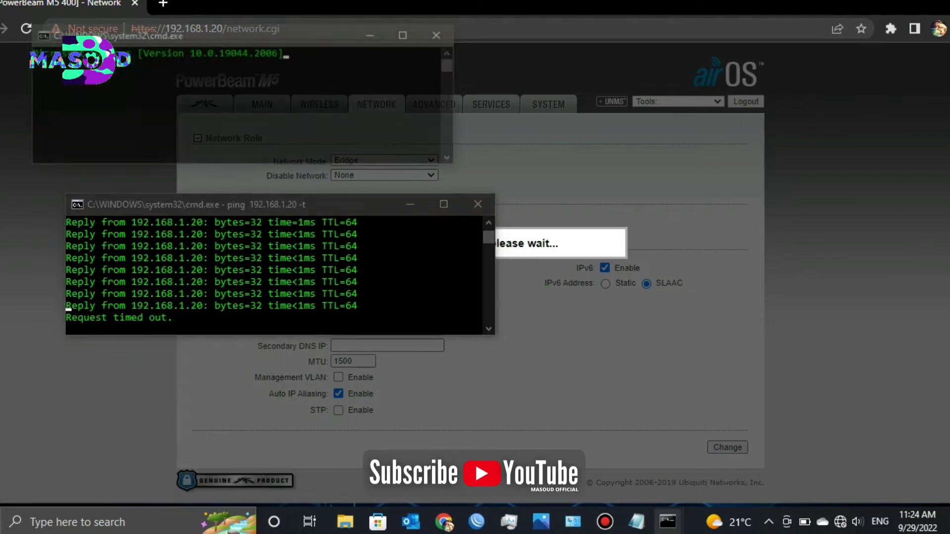
text(ping 192)
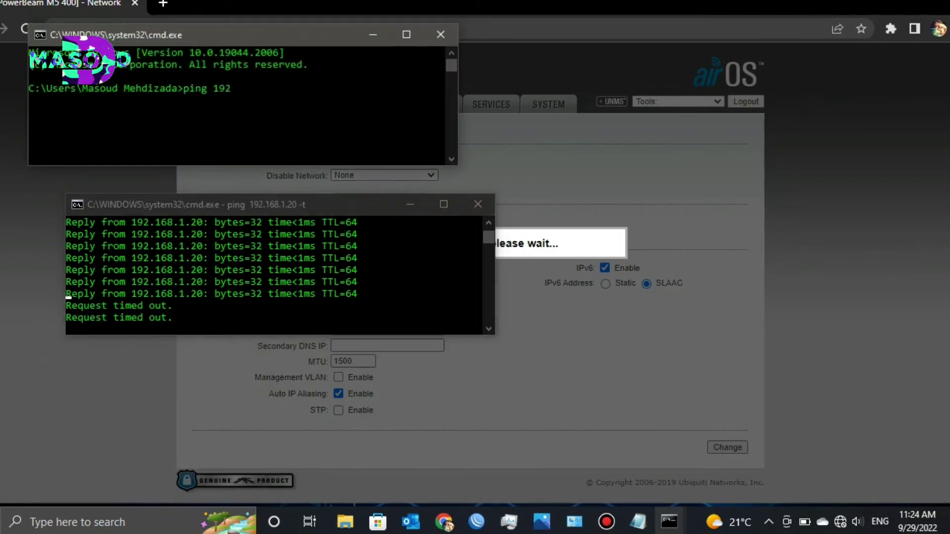
text(.168.1.101)
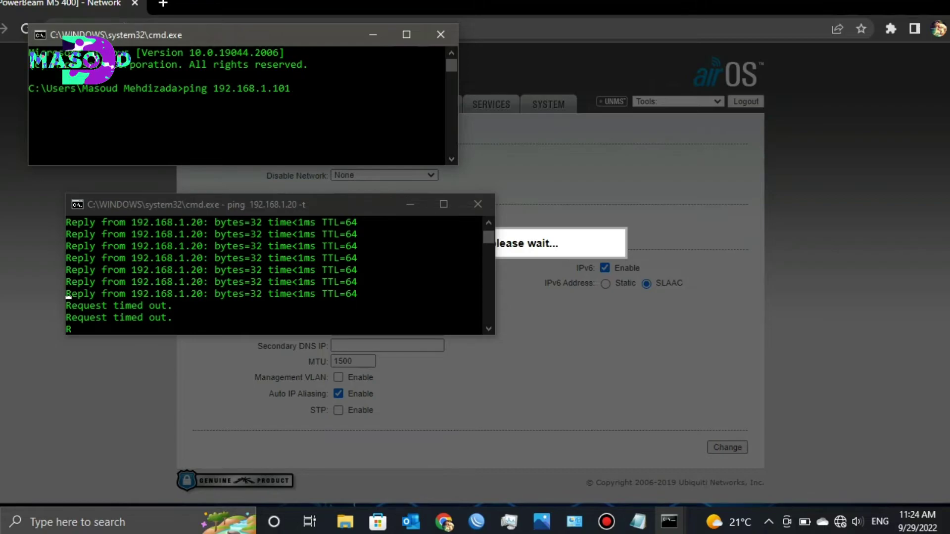
text( -t)
key(Return)
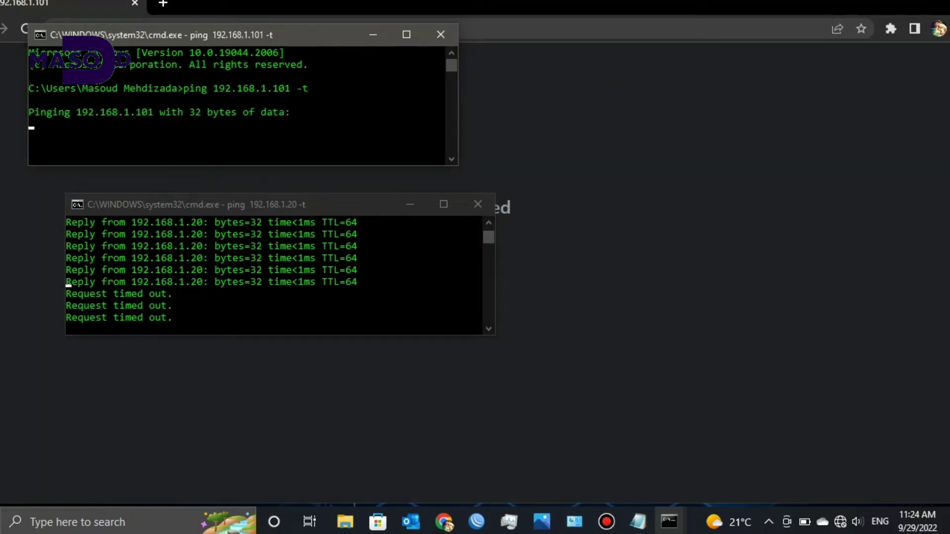
Close the old 192.168.1.20 ping window and open 192.168.1.101 past the certificate warning.
drag(317, 35, 295, 126)
click(477, 204)
key(alt+Tab)
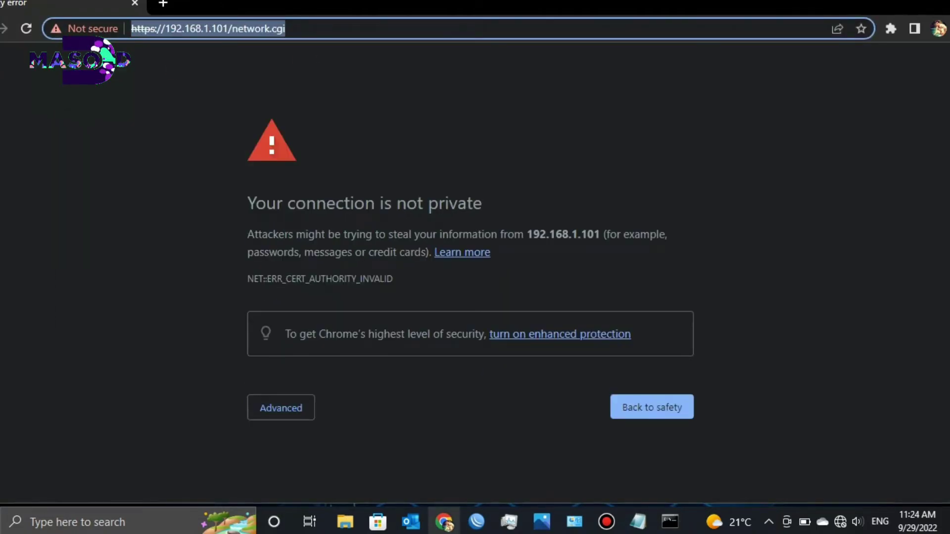
click(198, 28)
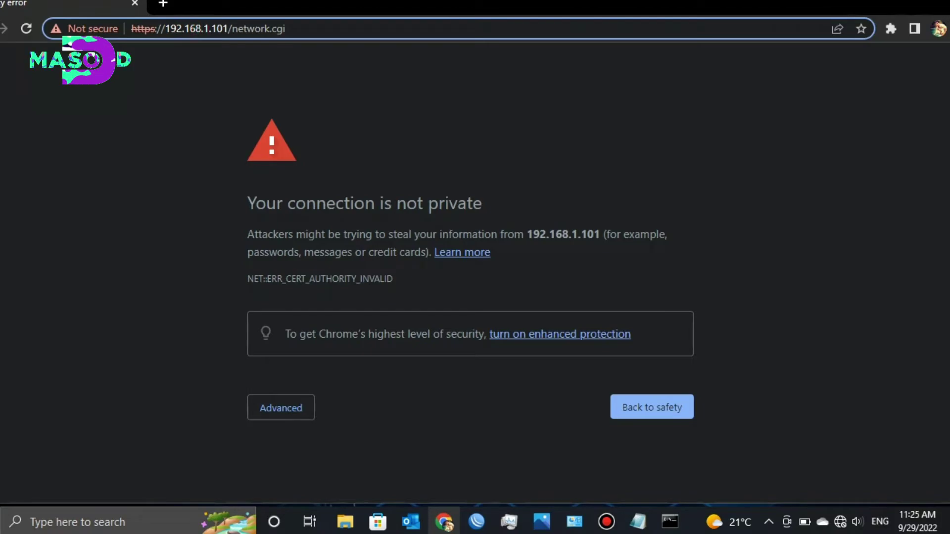
click(280, 408)
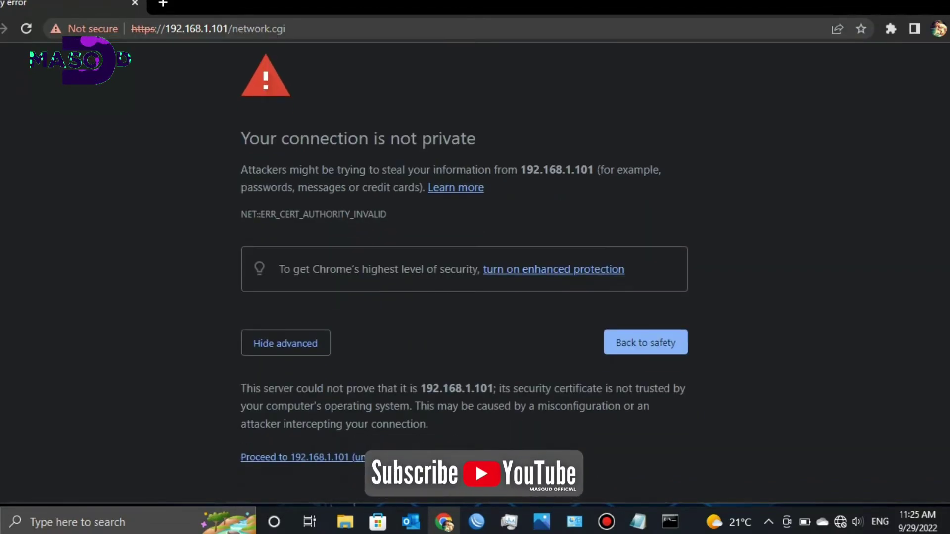
click(311, 457)
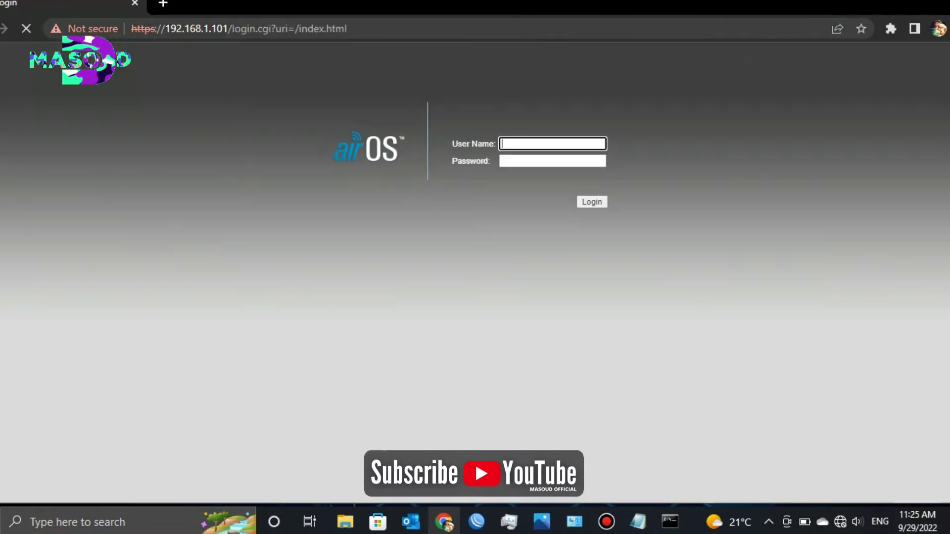
Log in with the default username and the password copied from Notepad.
text(ubnt)
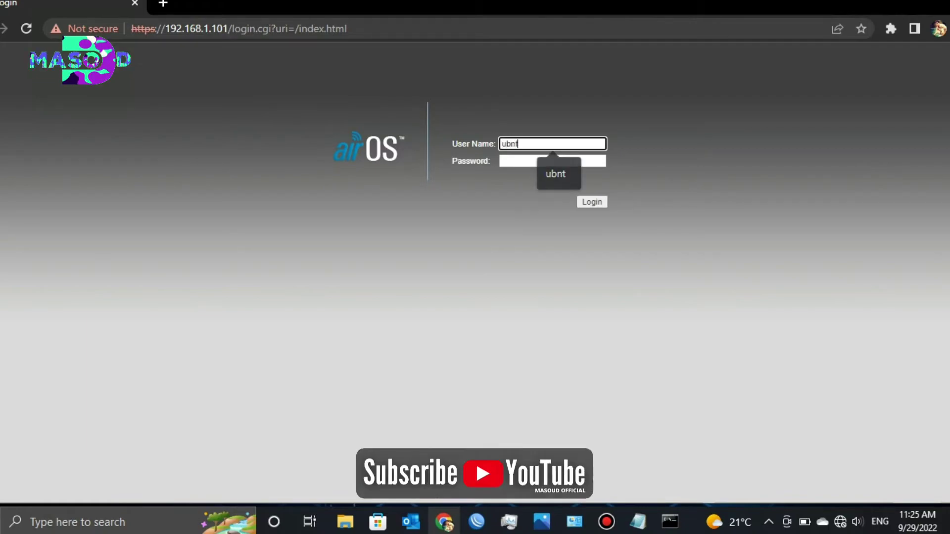
key(Tab)
key(alt+Tab)
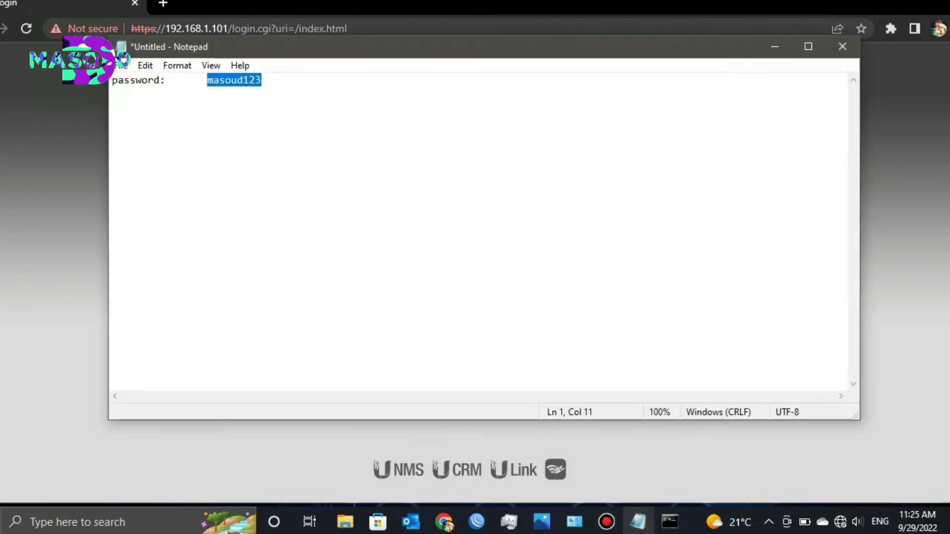
right_click(248, 80)
click(280, 124)
click(774, 47)
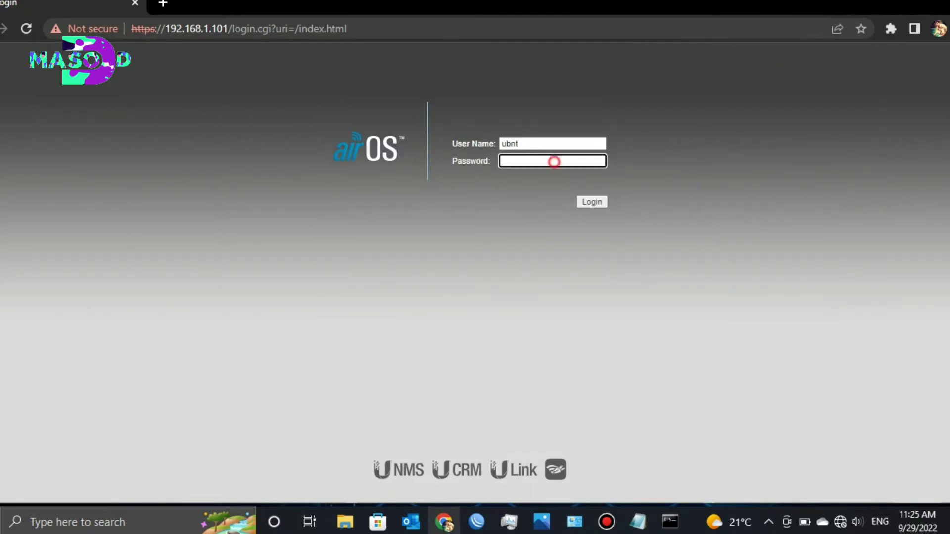
key(Return)
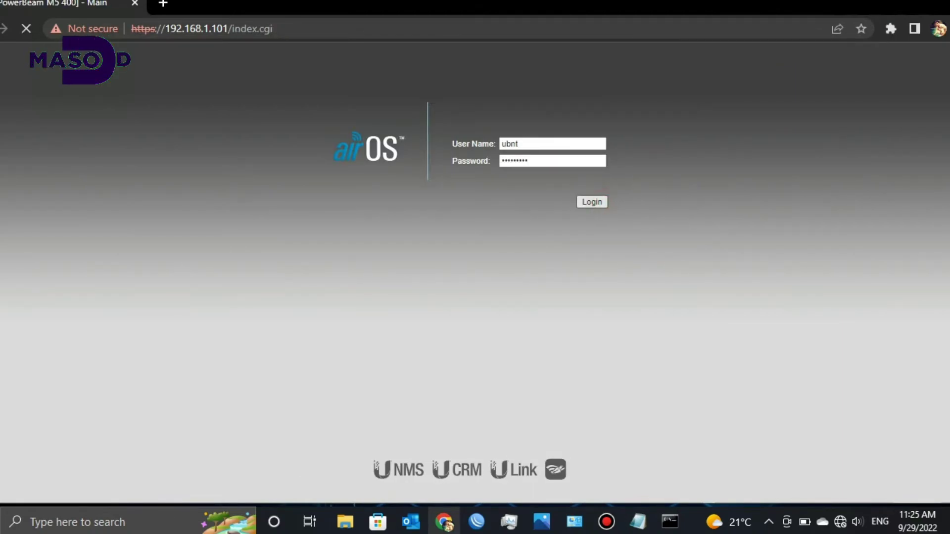